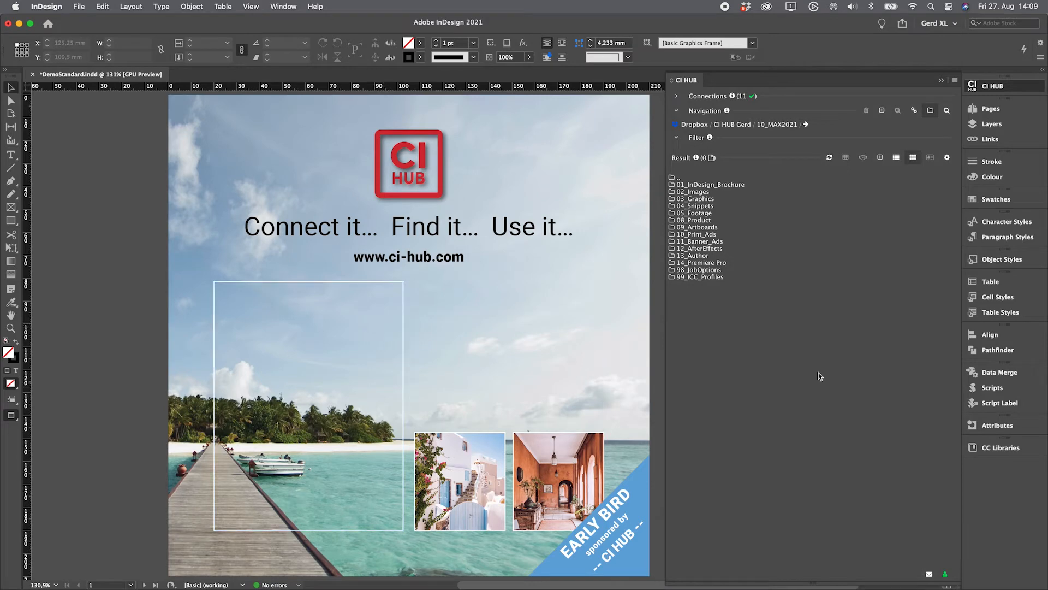
Step: Open the 02_Images folder, select the woman-in-hat photo, and remove Caption from its Details fields
double_click(701, 193)
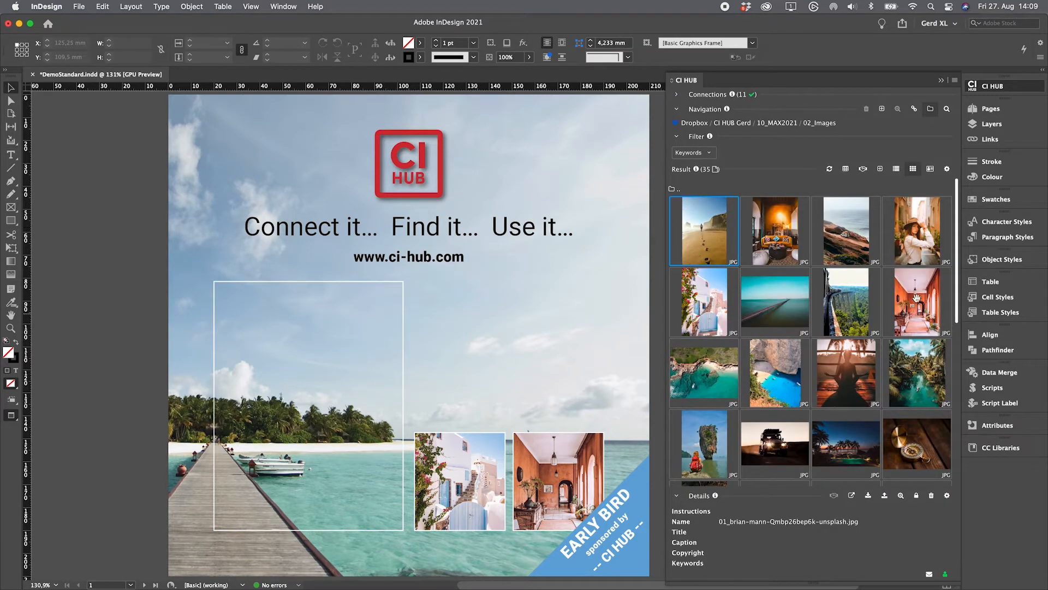
left_click(916, 241)
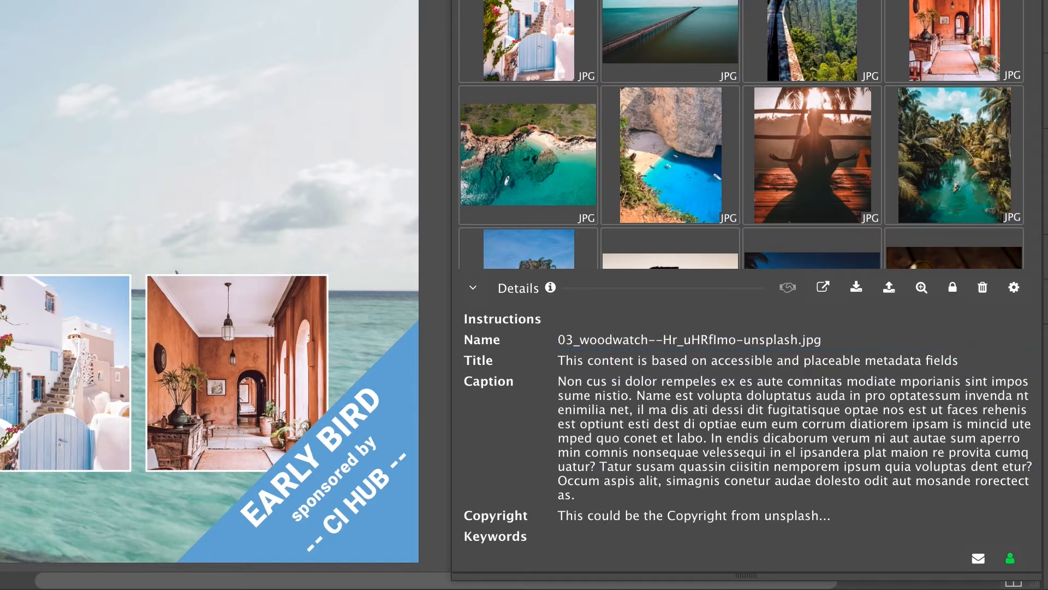
left_click(1014, 289)
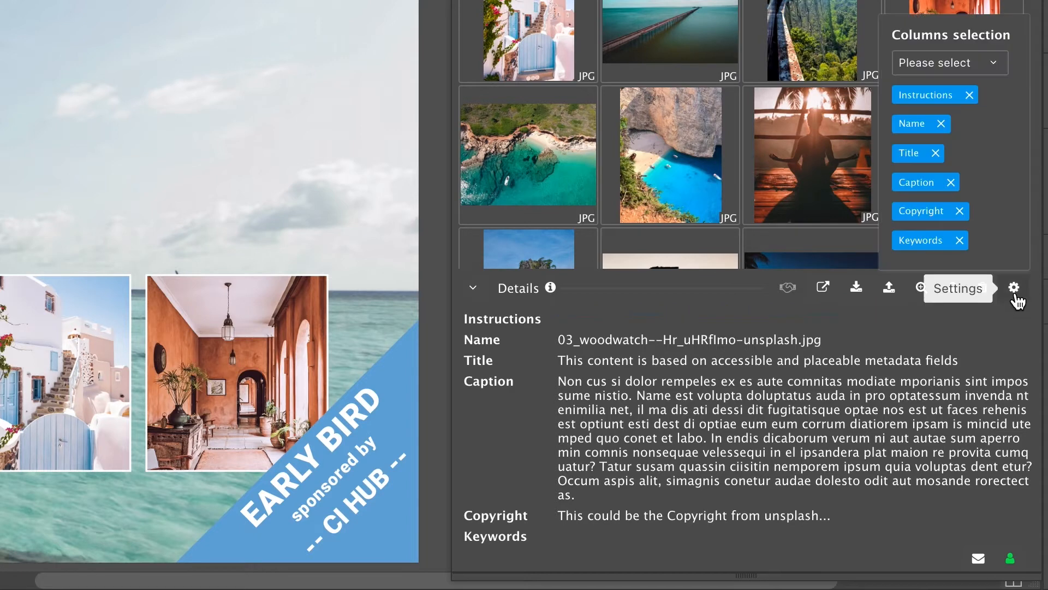
left_click(950, 182)
Step: Add the Caption field back and move it between Title and Copyright
left_click(968, 521)
left_click(1014, 422)
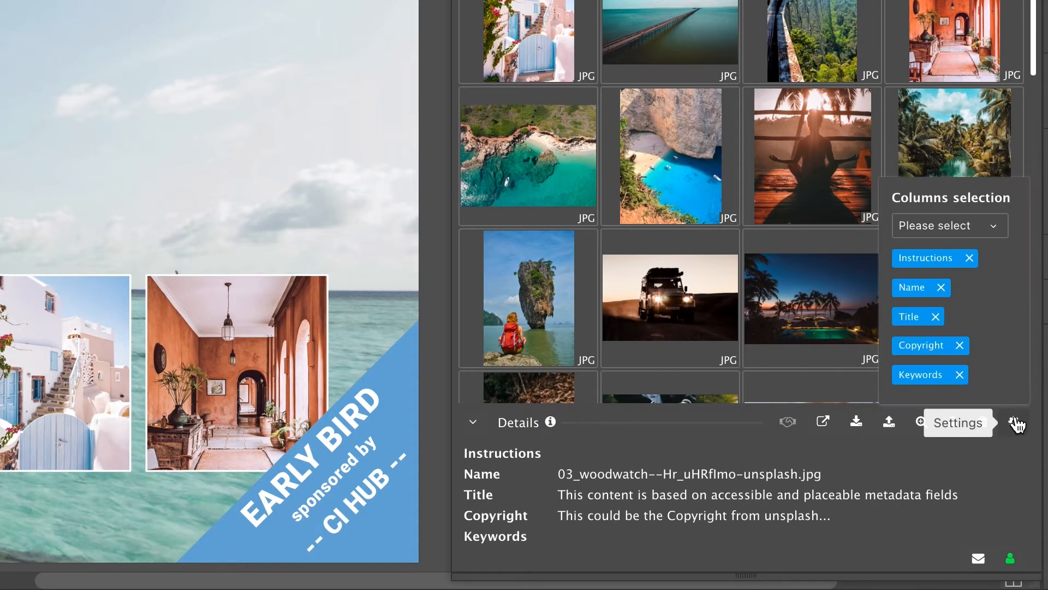
left_click(975, 233)
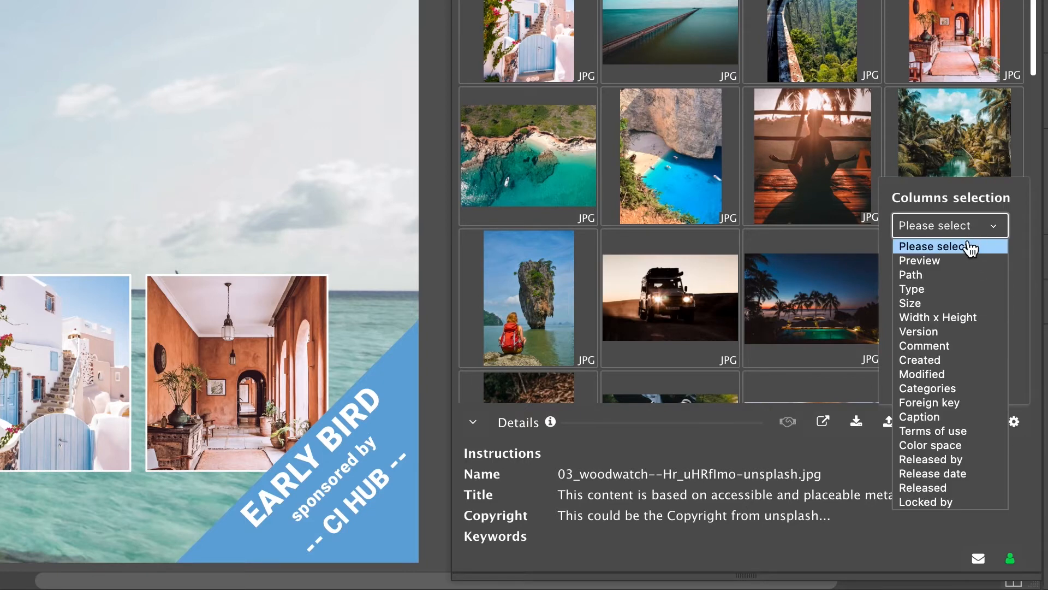
left_click(940, 417)
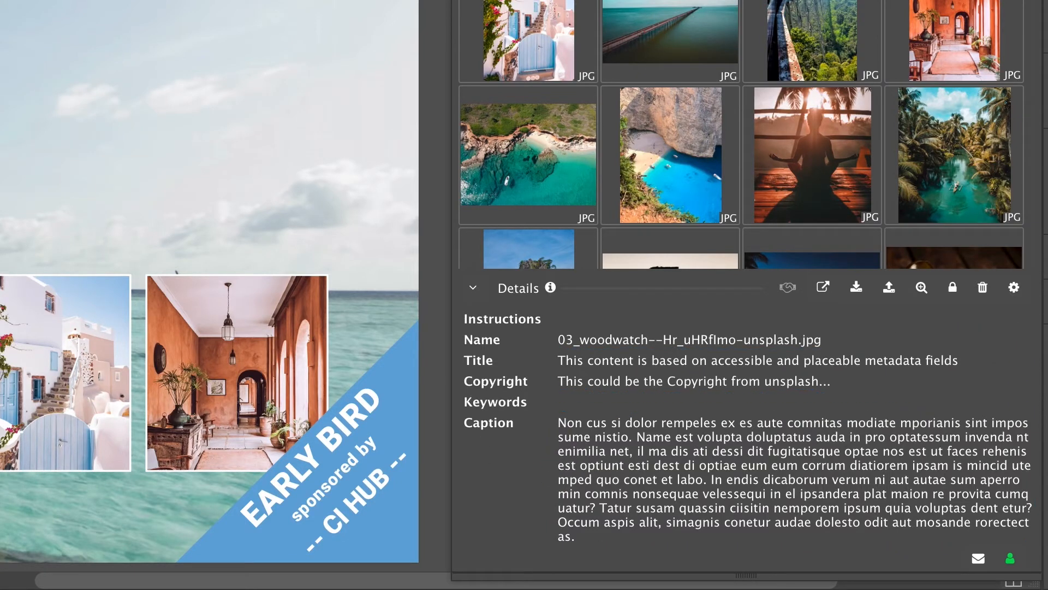
left_click(1014, 225)
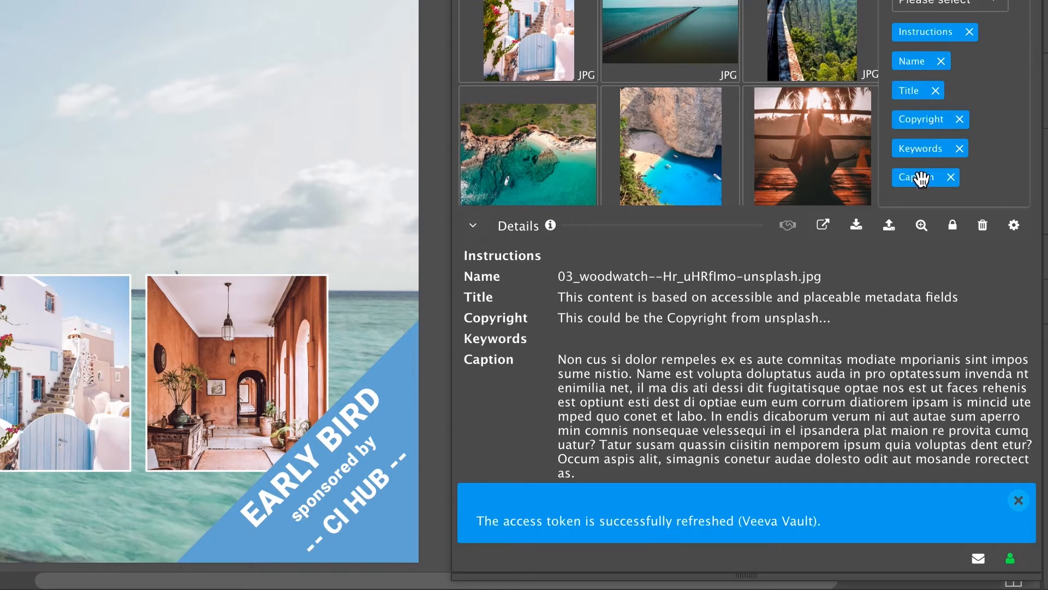
left_click_drag(923, 176, 925, 104)
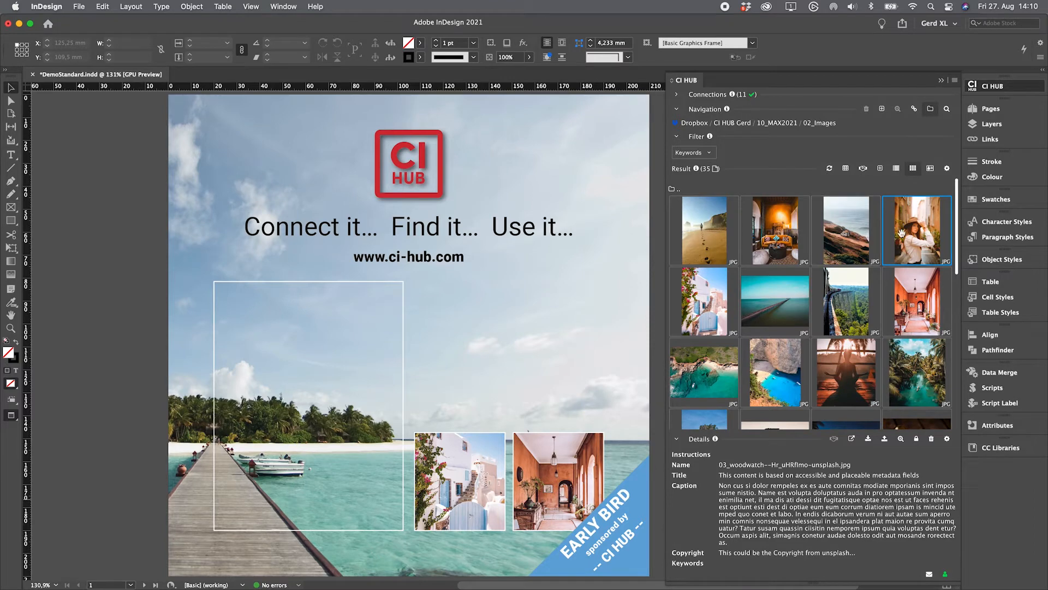
Step: Place the woman-in-hat photo in the empty frame and add its Title and Caption text beside it
left_click_drag(912, 232, 286, 337)
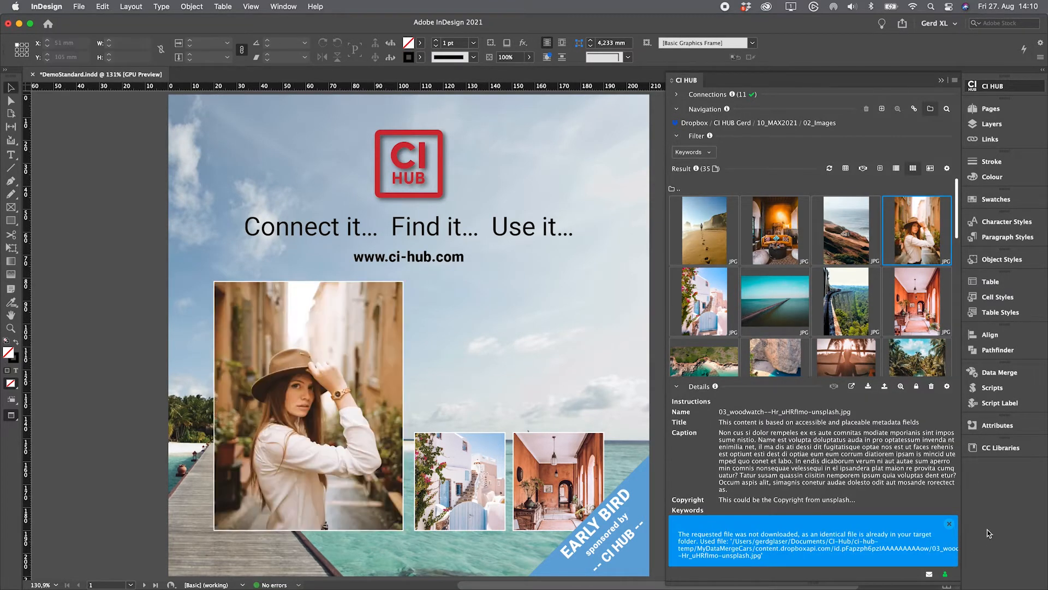
left_click(949, 523)
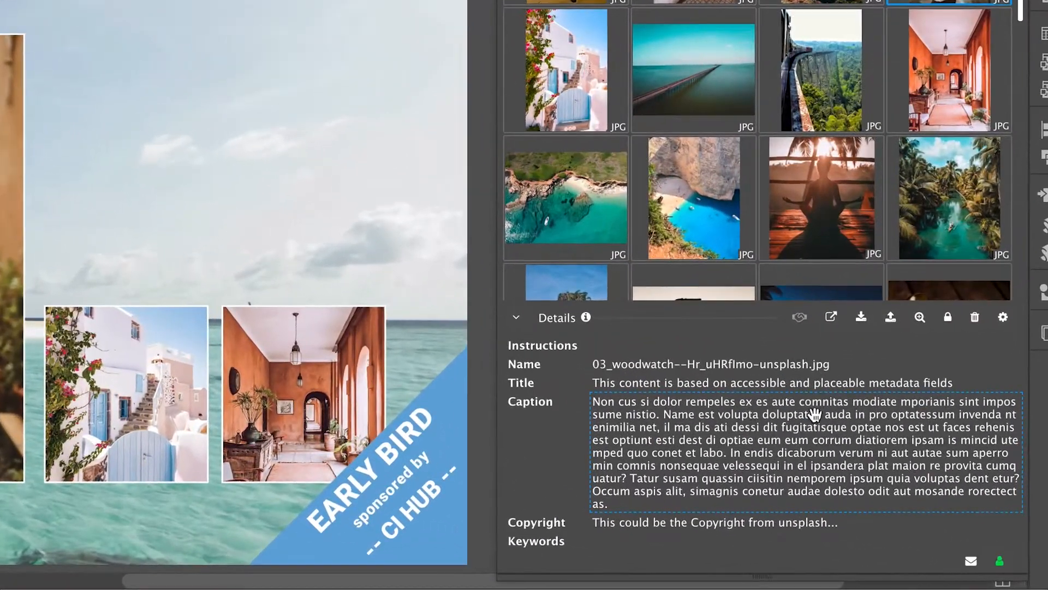
left_click_drag(669, 385, 106, 58)
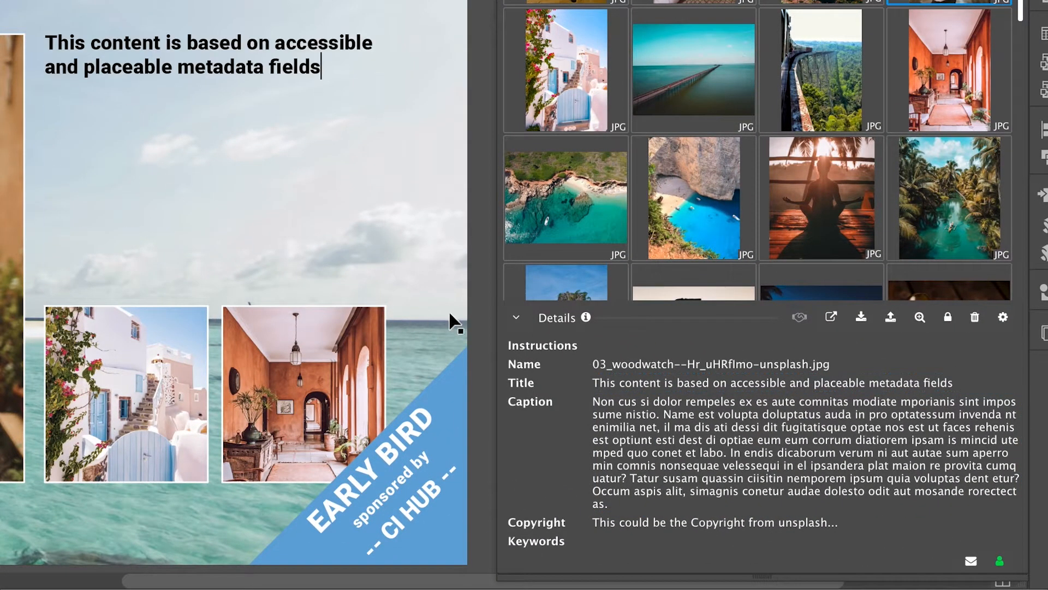
left_click_drag(98, 156, 101, 164)
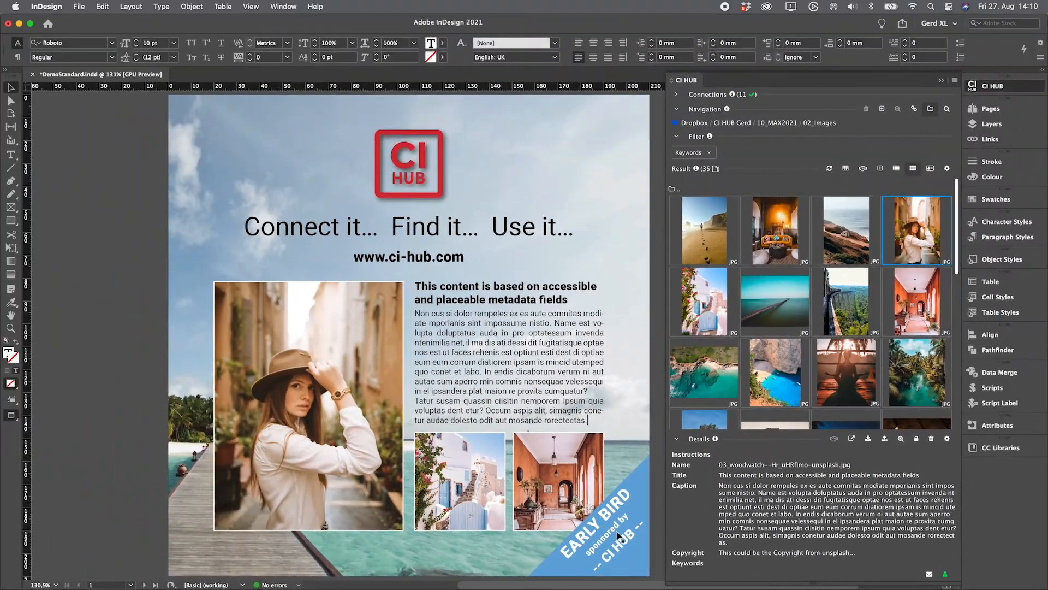
left_click(618, 535)
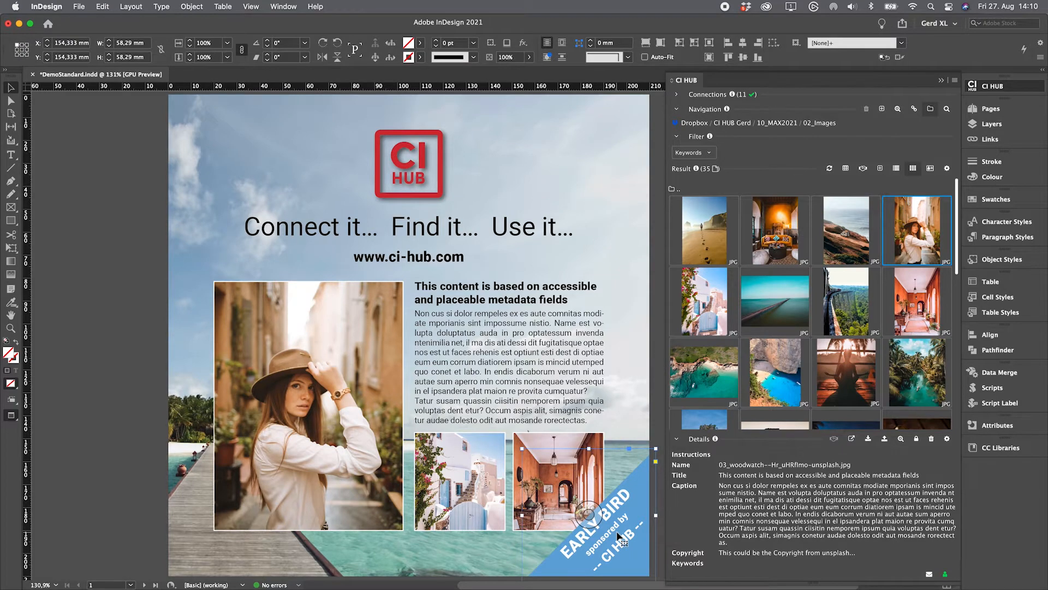
left_click(124, 531)
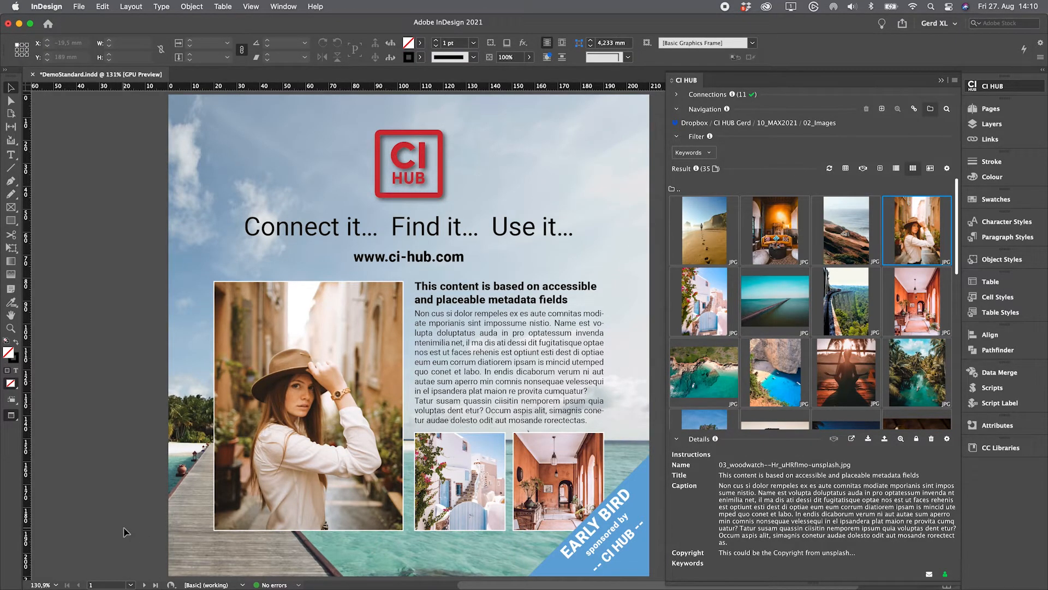
Step: Inspect the photo's Basic, XMP, EXIF and IPTC metadata sections, then return to the thumbnail grid
double_click(935, 238)
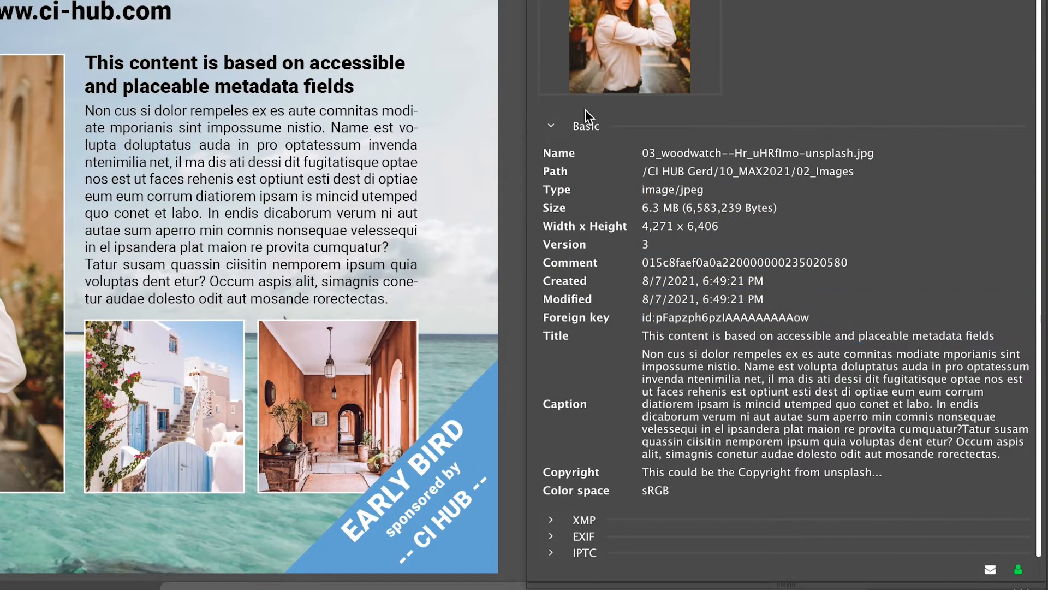
left_click(548, 127)
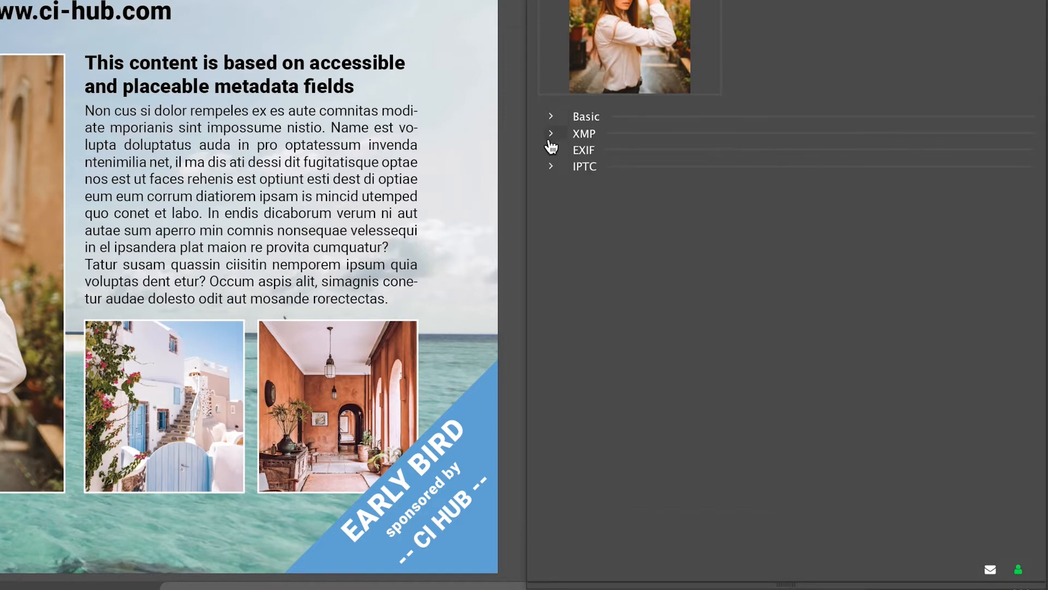
left_click(551, 135)
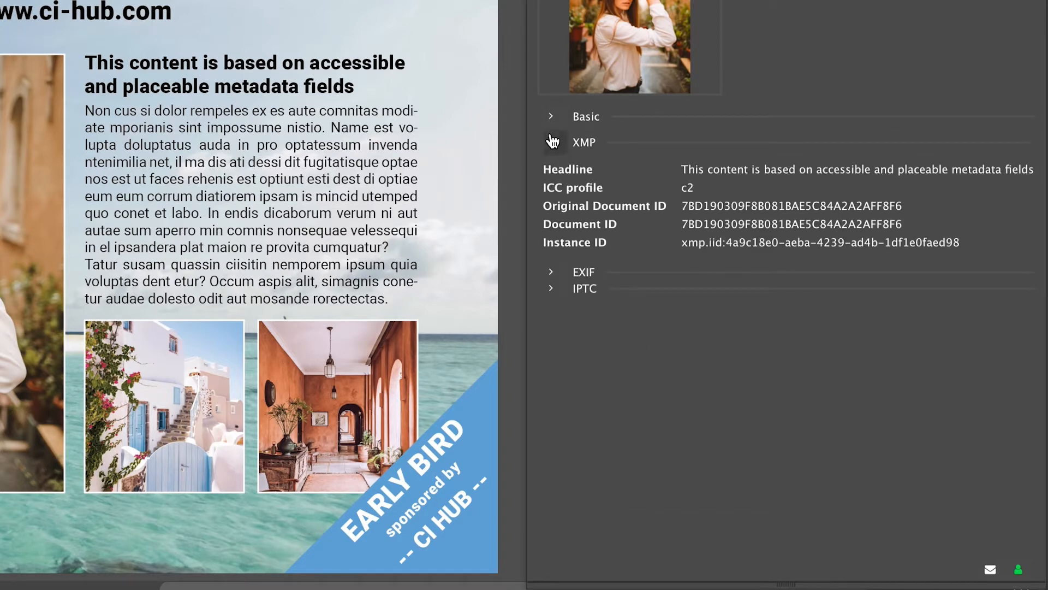
left_click(551, 141)
left_click(553, 156)
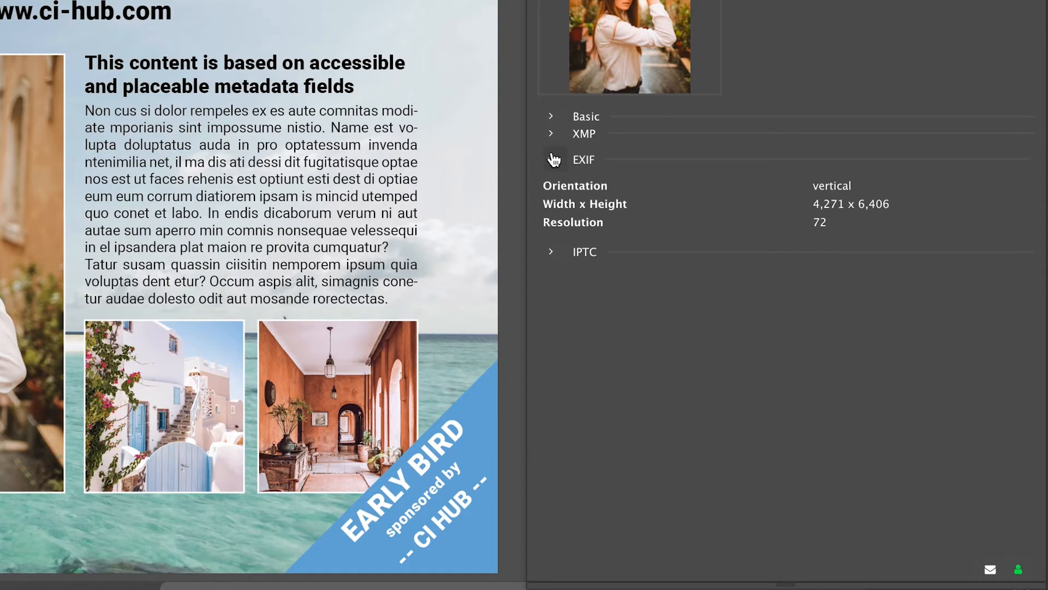
left_click(552, 158)
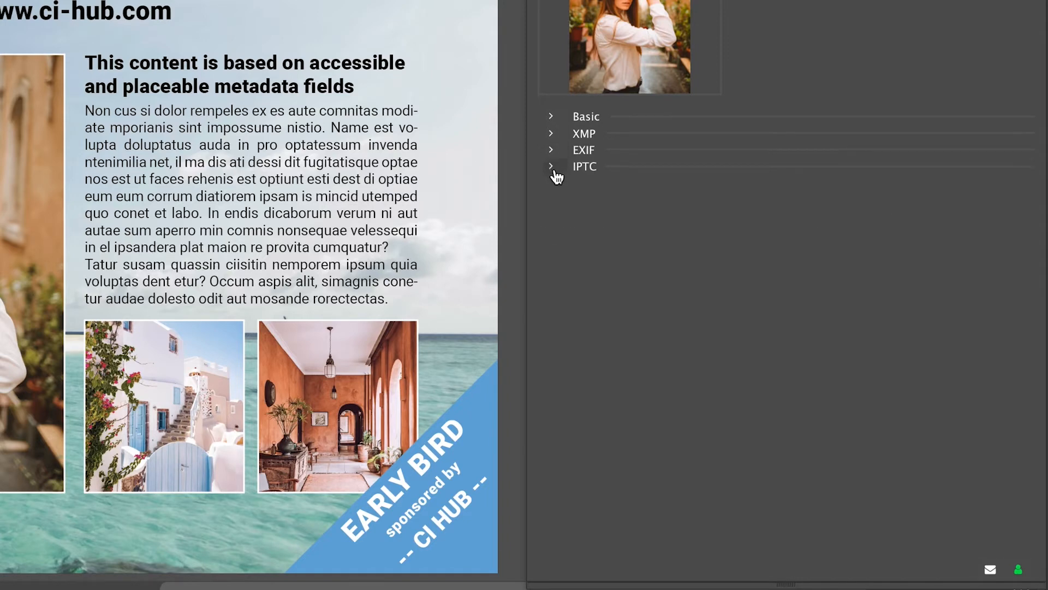
left_click(555, 173)
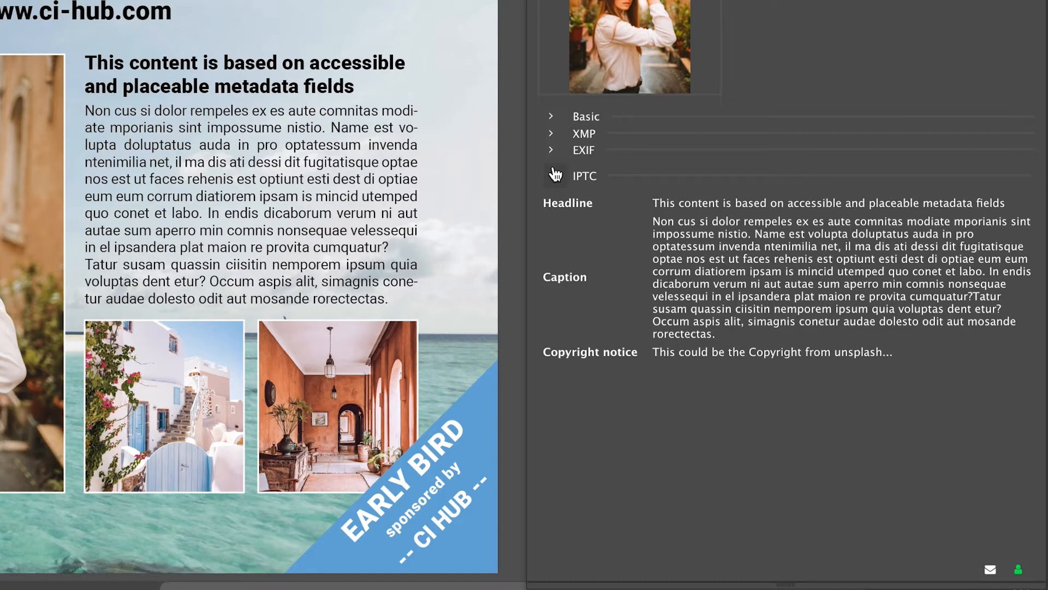
left_click(556, 174)
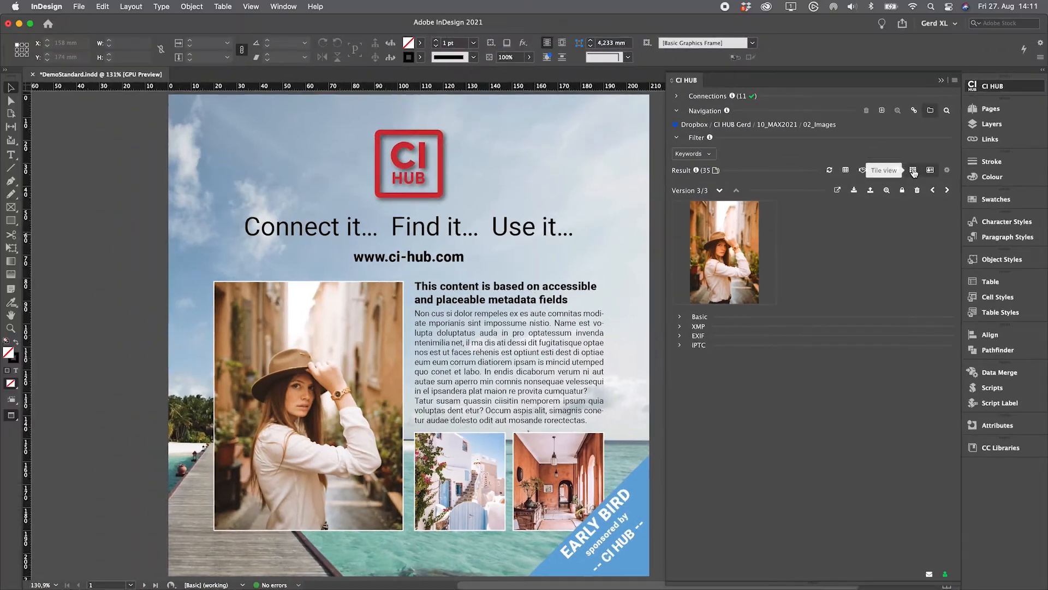
left_click(913, 171)
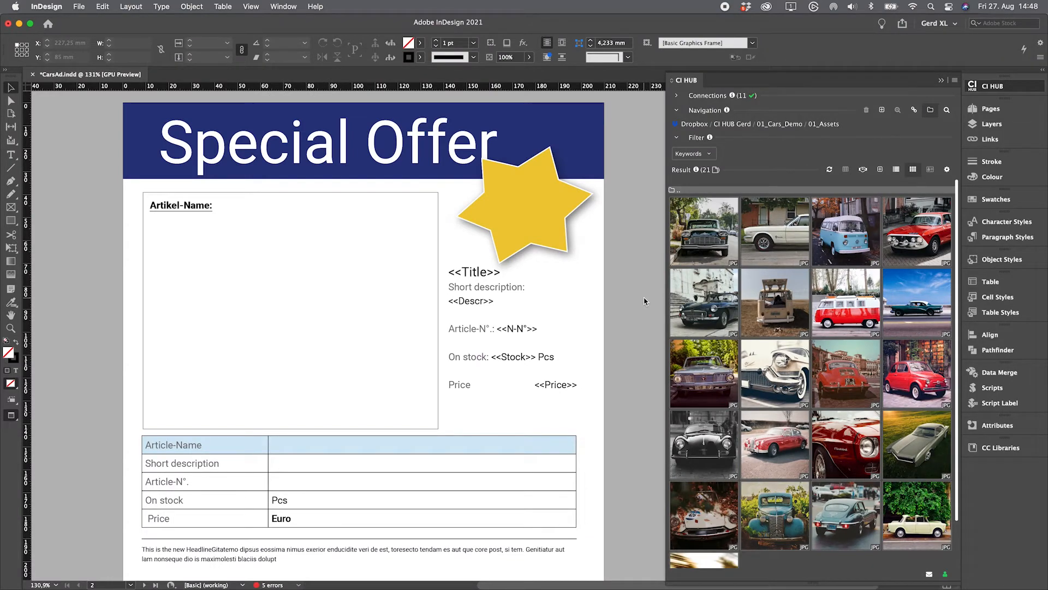
Step: Place the first car photo in the image frame and add 'Peugeot France' after Artikel-Name:
left_click(711, 237)
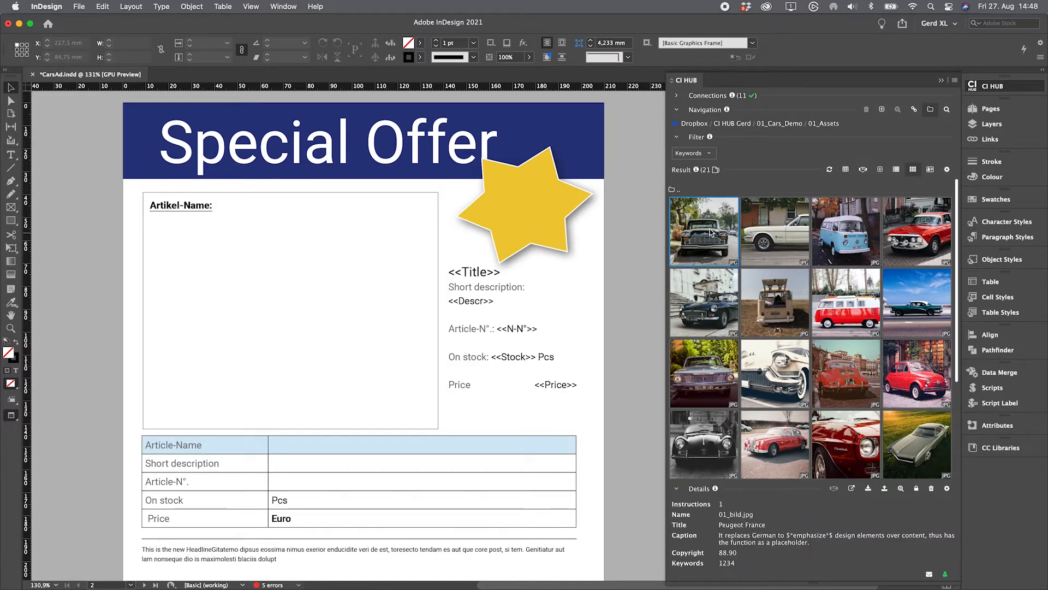
left_click_drag(711, 234, 290, 297)
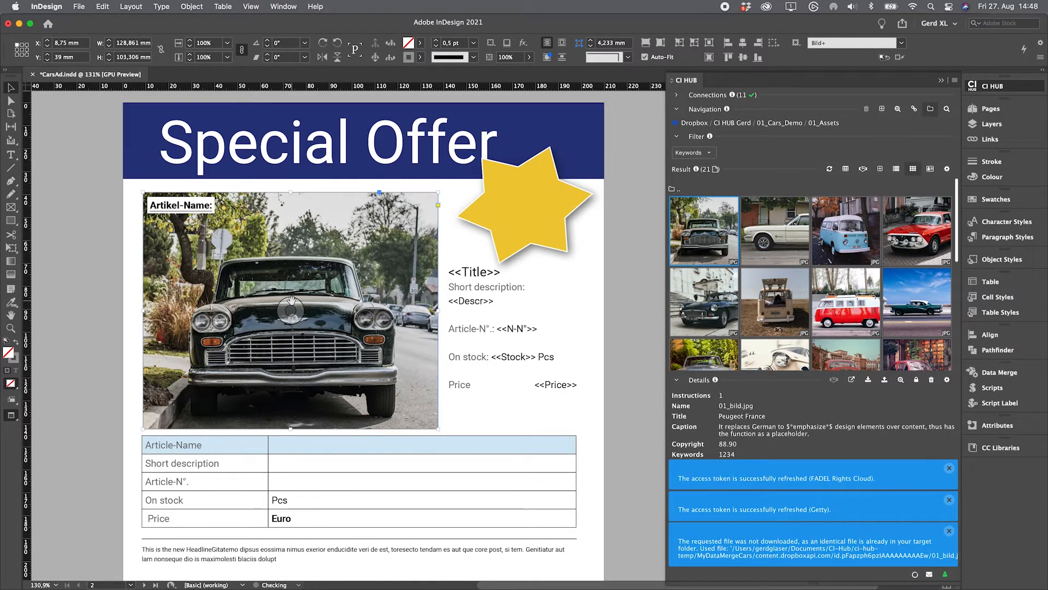
double_click(214, 204)
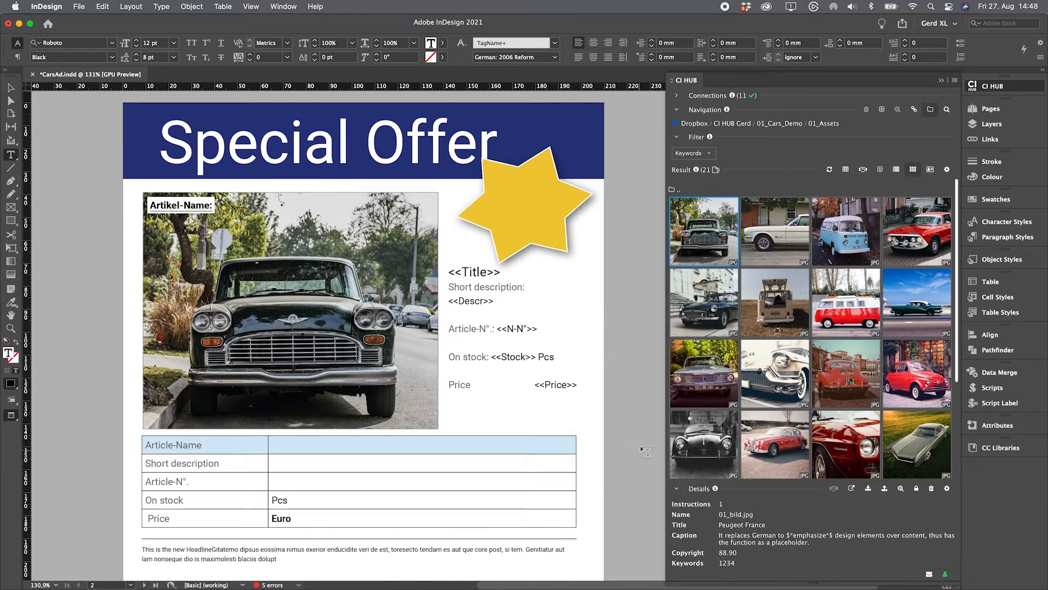
left_click_drag(724, 524, 242, 231)
Step: Replace the Title, Descr and article number placeholders with Peugeot France, its caption and 1234
left_click_drag(501, 272, 448, 272)
key("BackSpace")
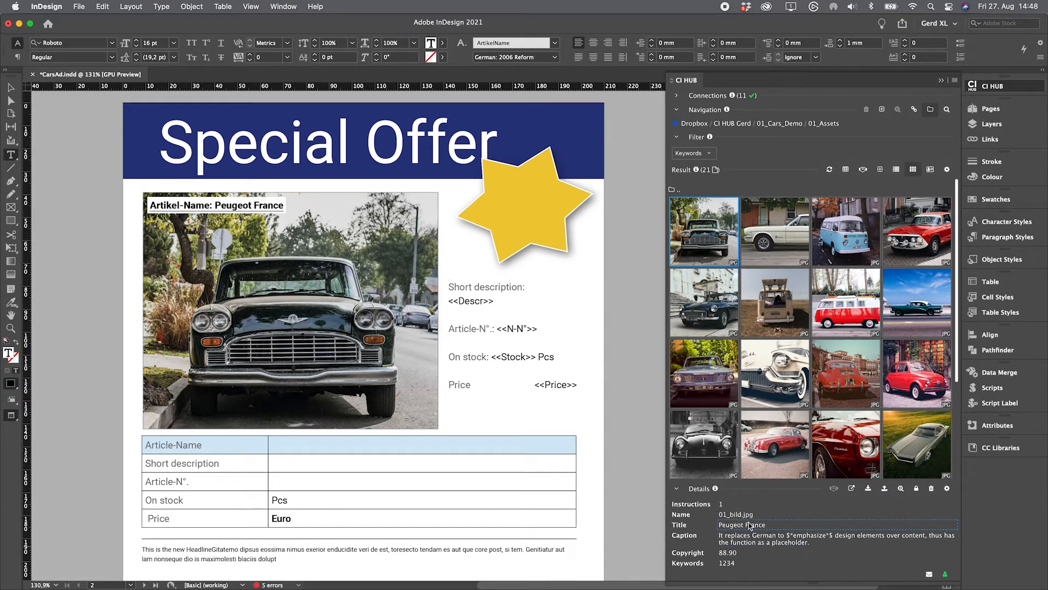
left_click_drag(508, 318, 451, 301)
key("BackSpace")
left_click_drag(735, 538, 462, 301)
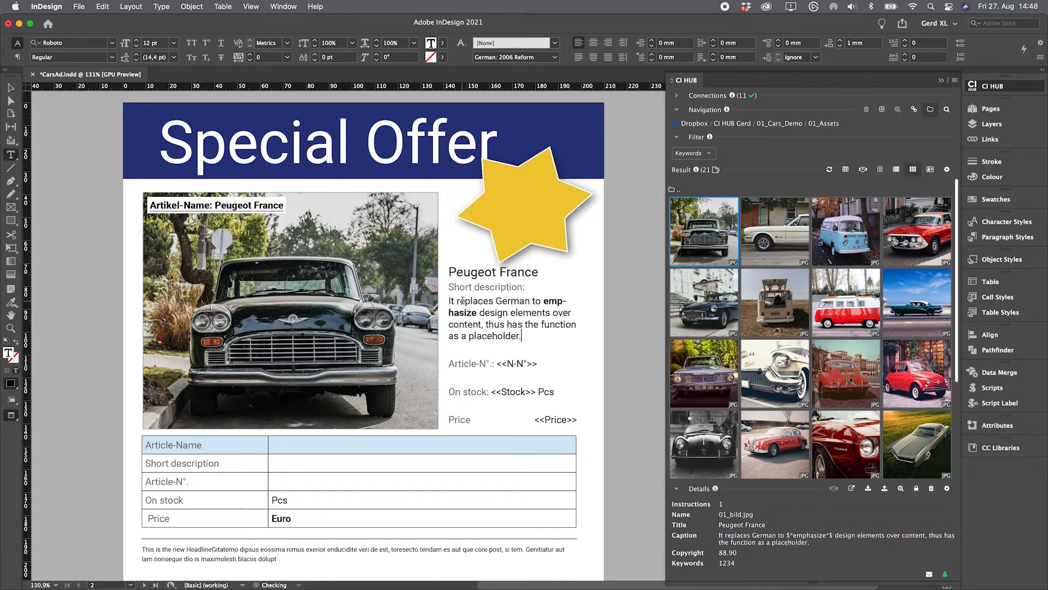
left_click_drag(499, 364, 535, 363)
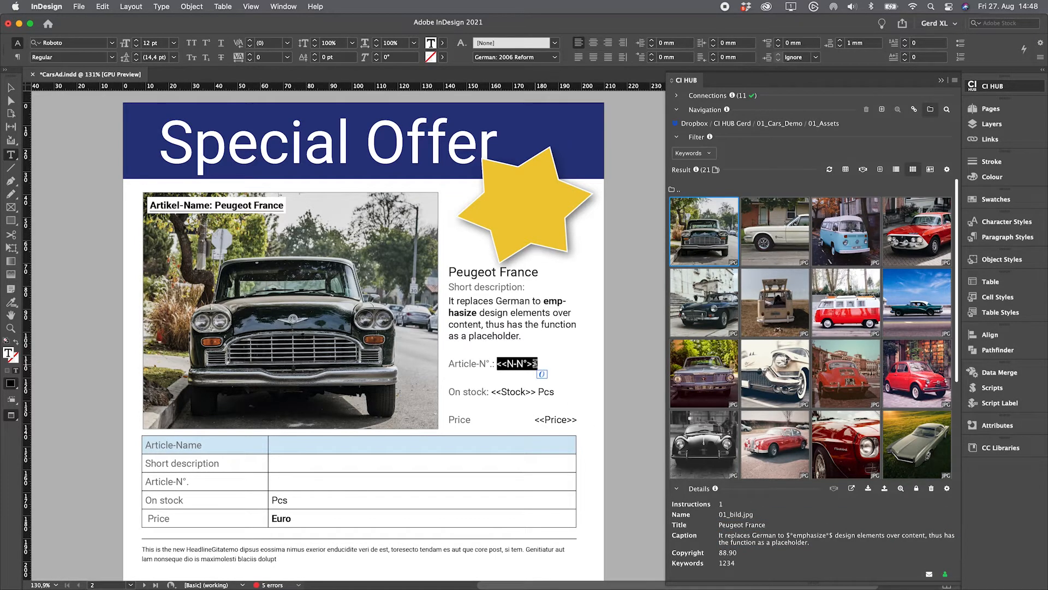
left_click_drag(727, 562, 542, 393)
Step: Set the stock line to 1 and put the 88.90 price on the price line and in the star
key("BackSpace")
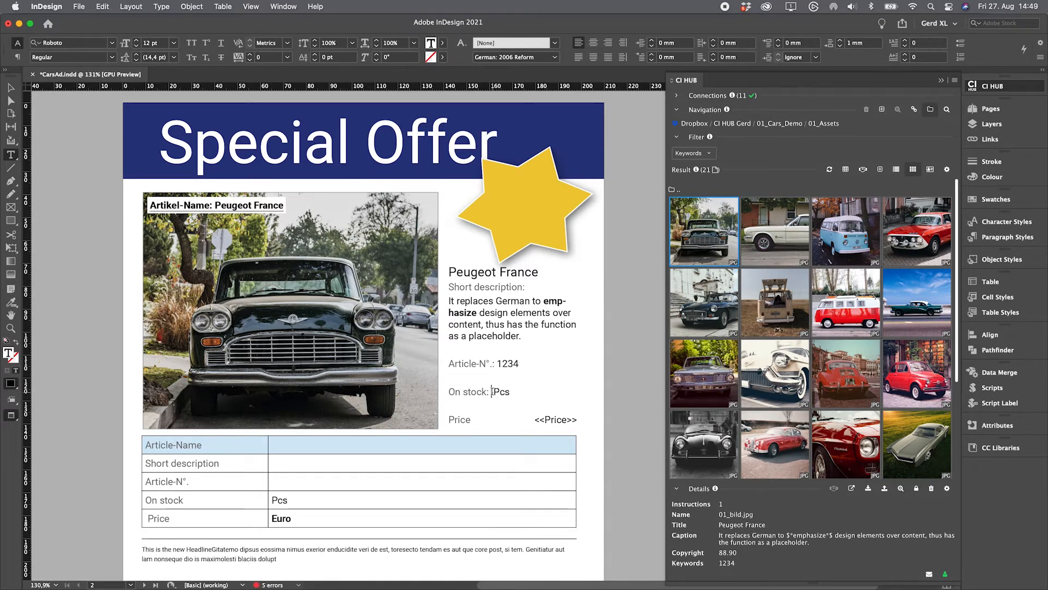
type("1")
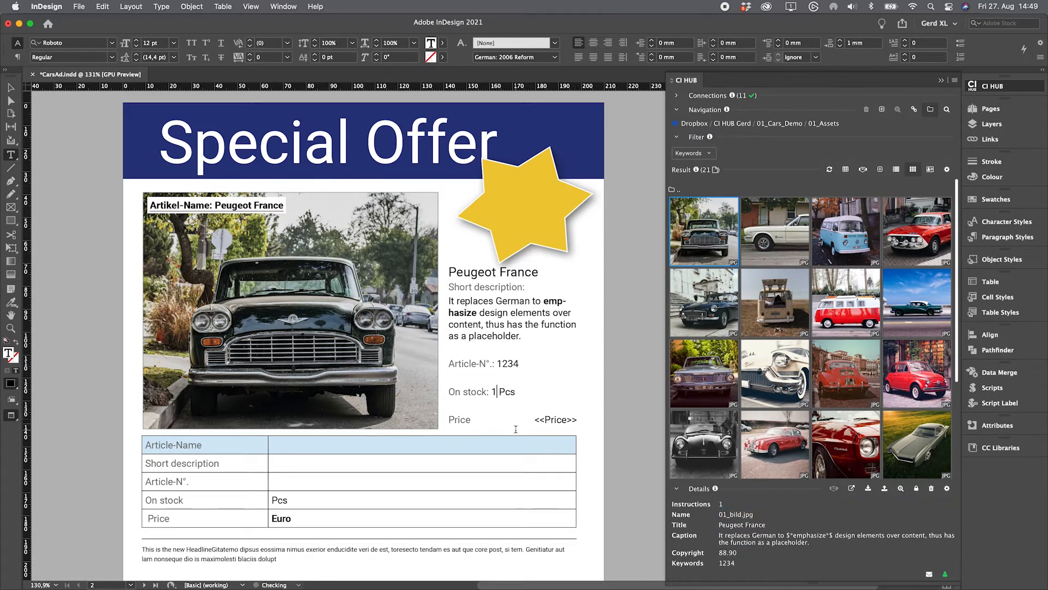
left_click_drag(534, 420, 581, 428)
key("BackSpace")
left_click(728, 553)
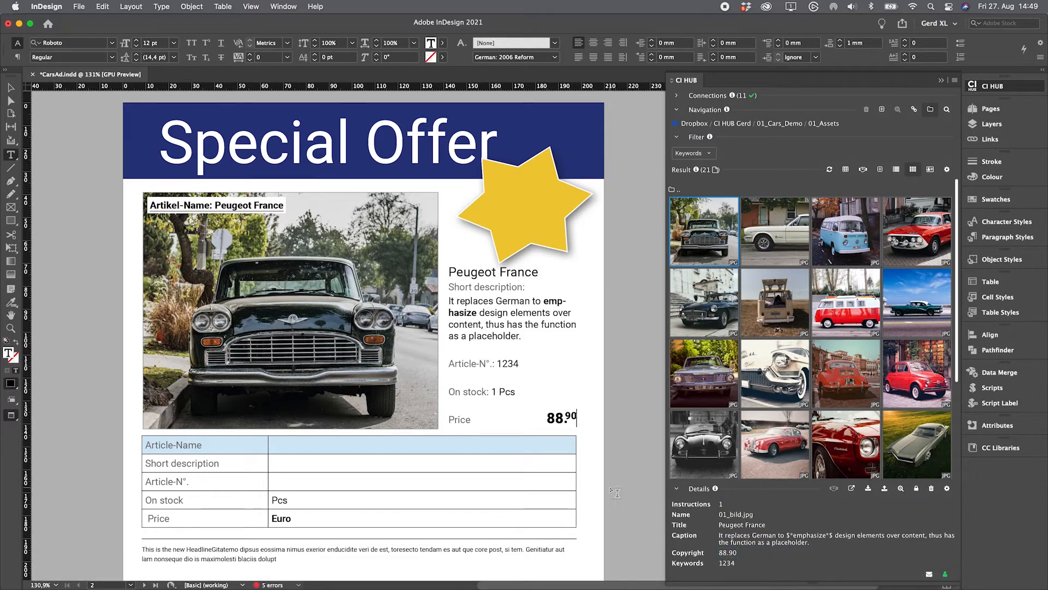
left_click(532, 208)
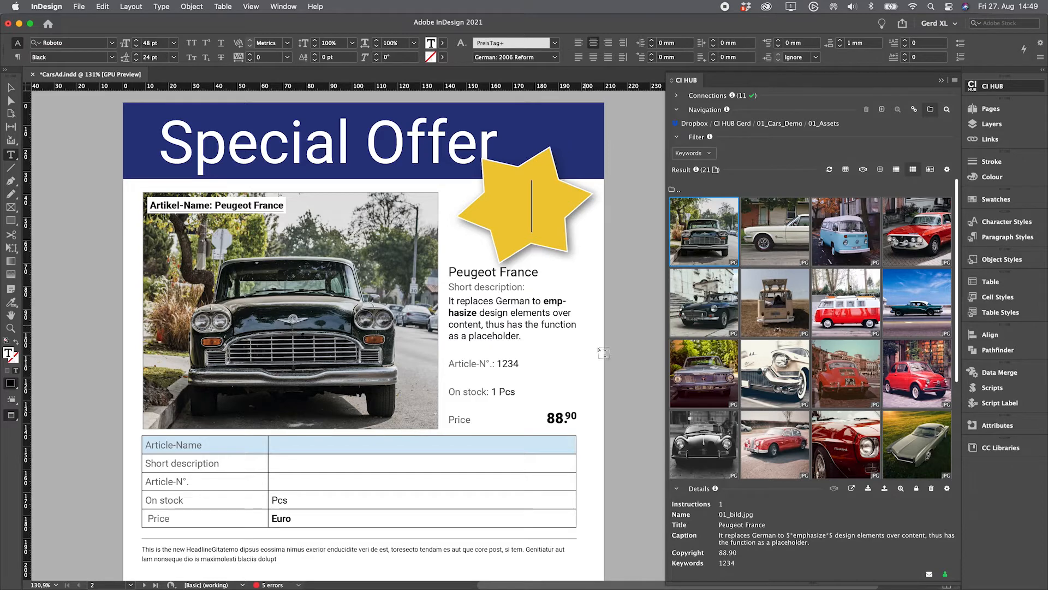
left_click_drag(658, 432, 522, 199)
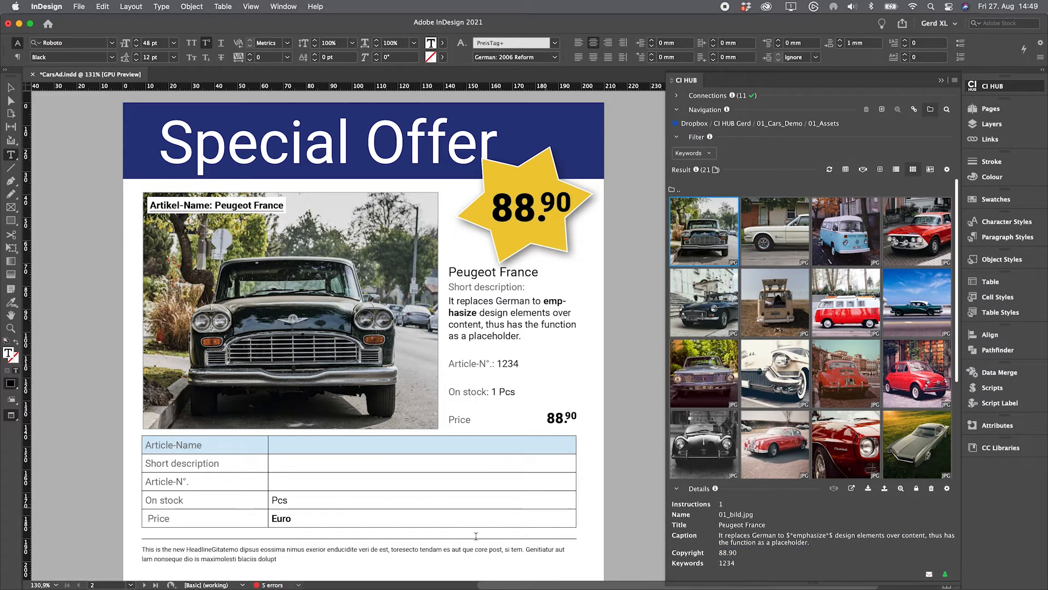
left_click(289, 444)
Step: Fill the table cells with Peugeot France, its caption, article number 1234, stock 1 and 88.90 Euro
left_click_drag(755, 526, 347, 446)
left_click_drag(756, 539, 349, 465)
left_click_drag(720, 563, 283, 488)
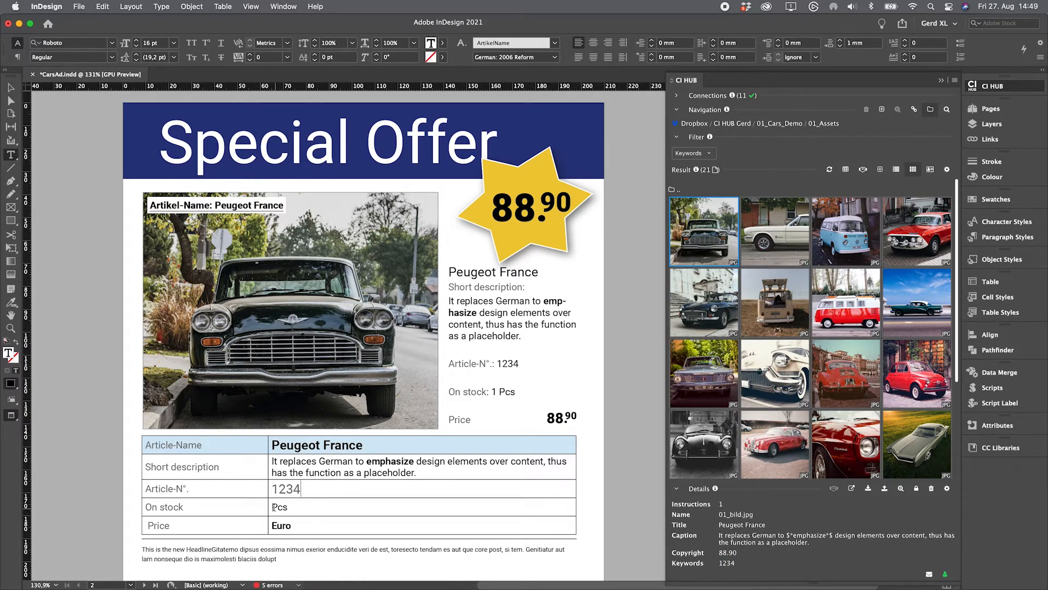
left_click_drag(722, 504, 307, 507)
left_click(272, 525)
left_click_drag(729, 552, 285, 555)
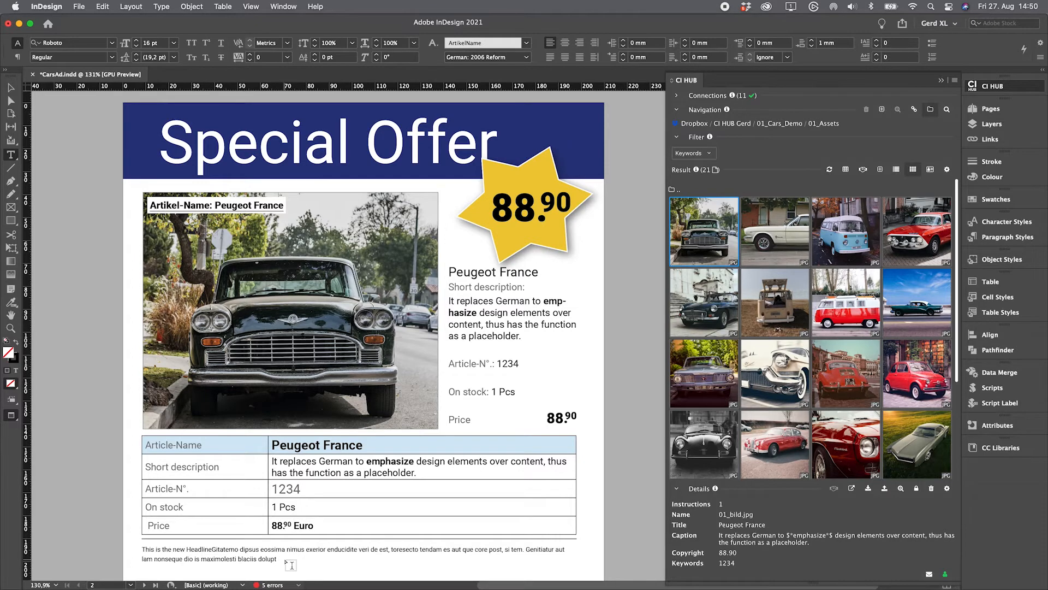
left_click(10, 88)
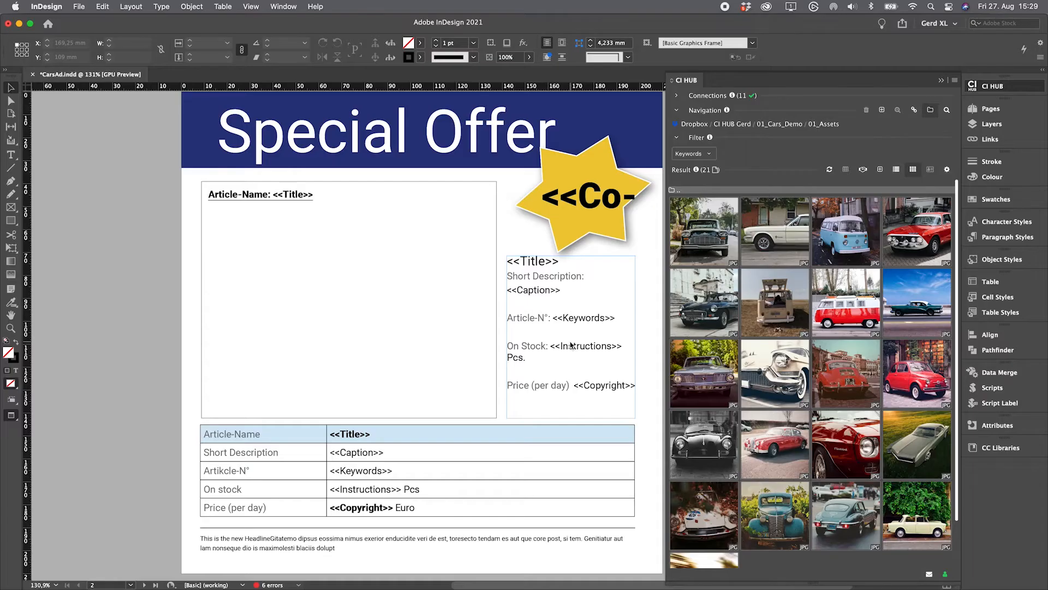
Step: Set CI HUB thumbnails to medium size and select all 21 car images
left_click(701, 233)
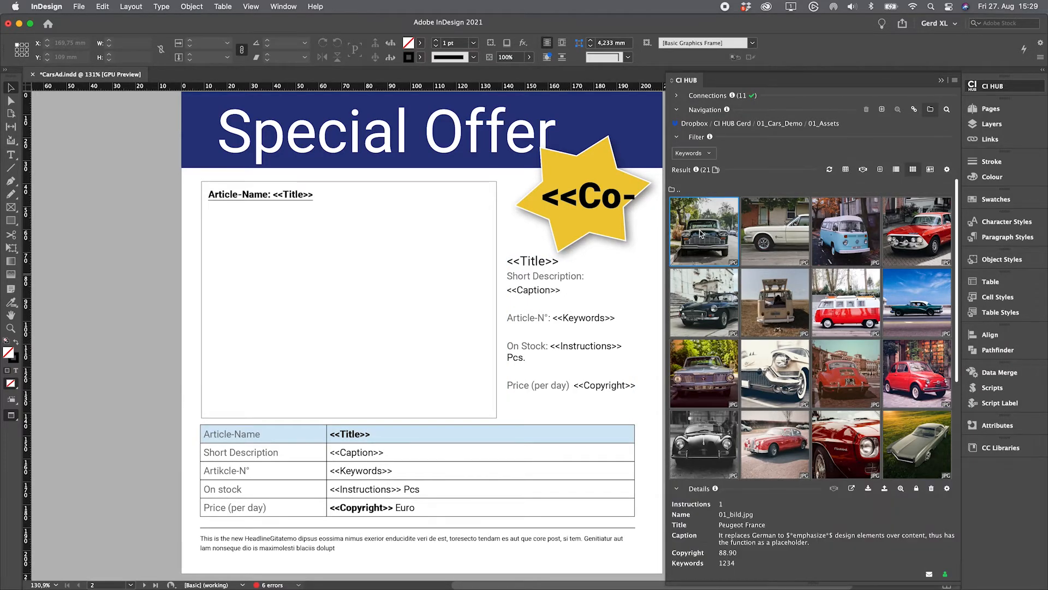
left_click(947, 170)
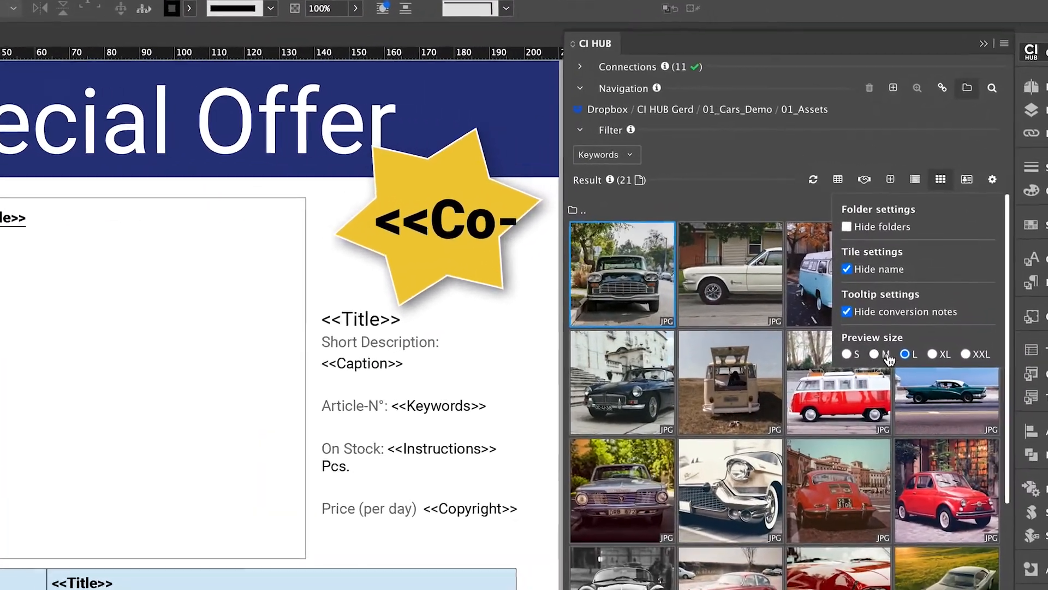
left_click(874, 337)
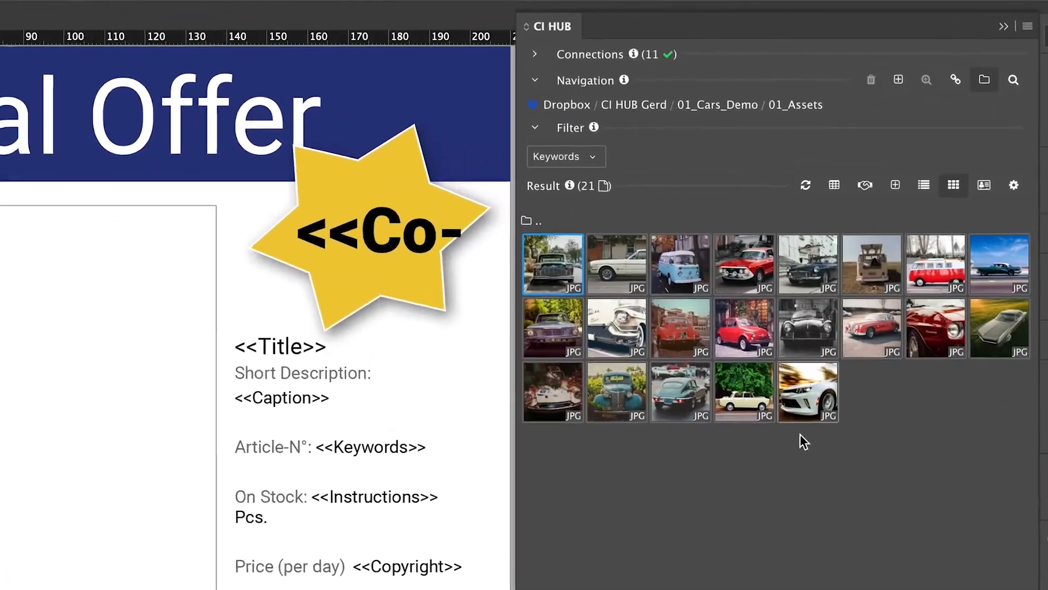
left_click_drag(543, 270, 998, 363)
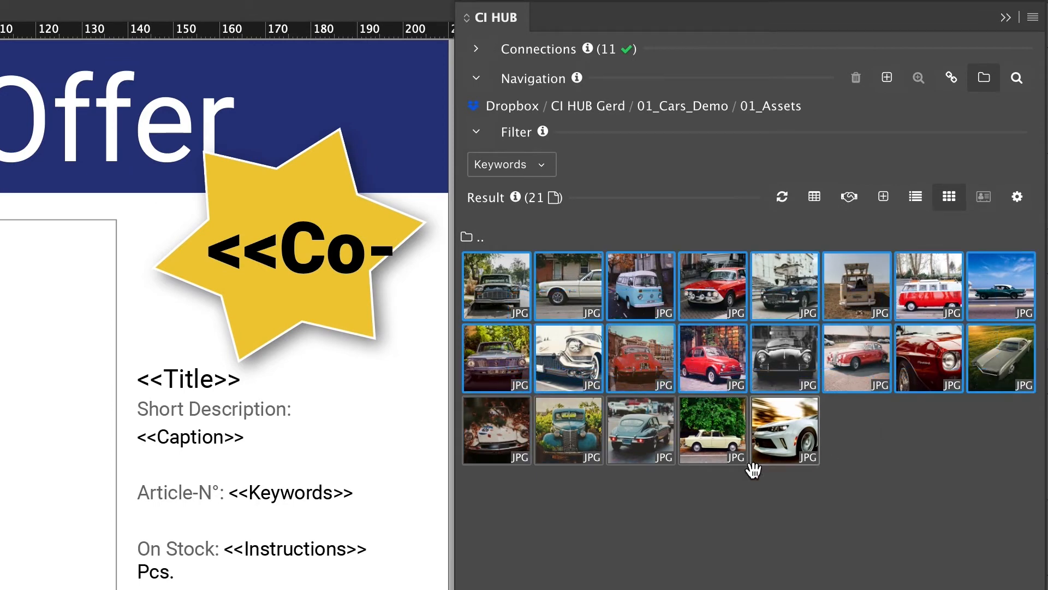
left_click_drag(701, 482, 501, 438)
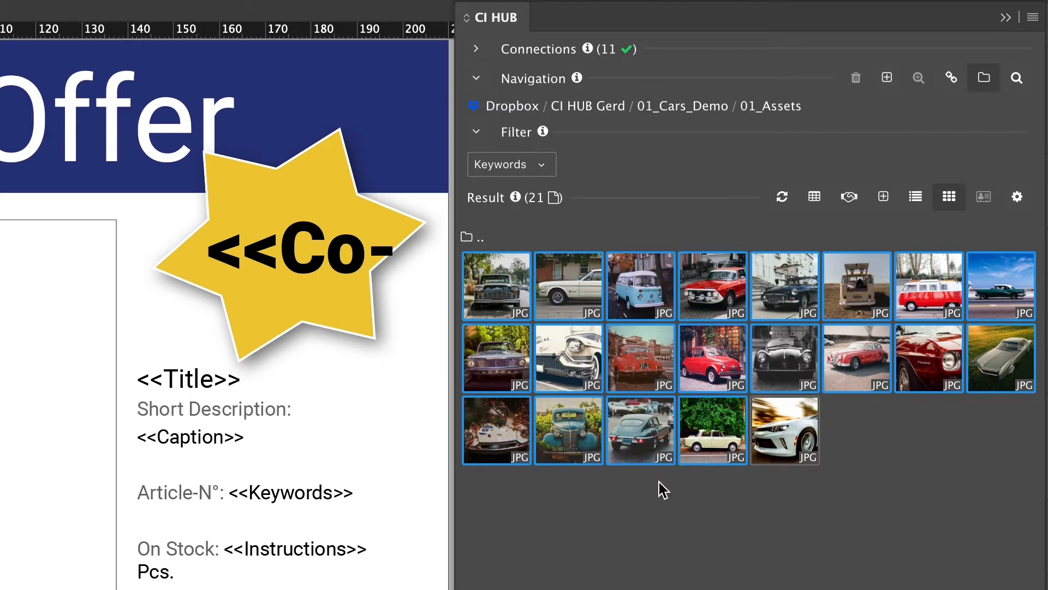
left_click(793, 425, "shift")
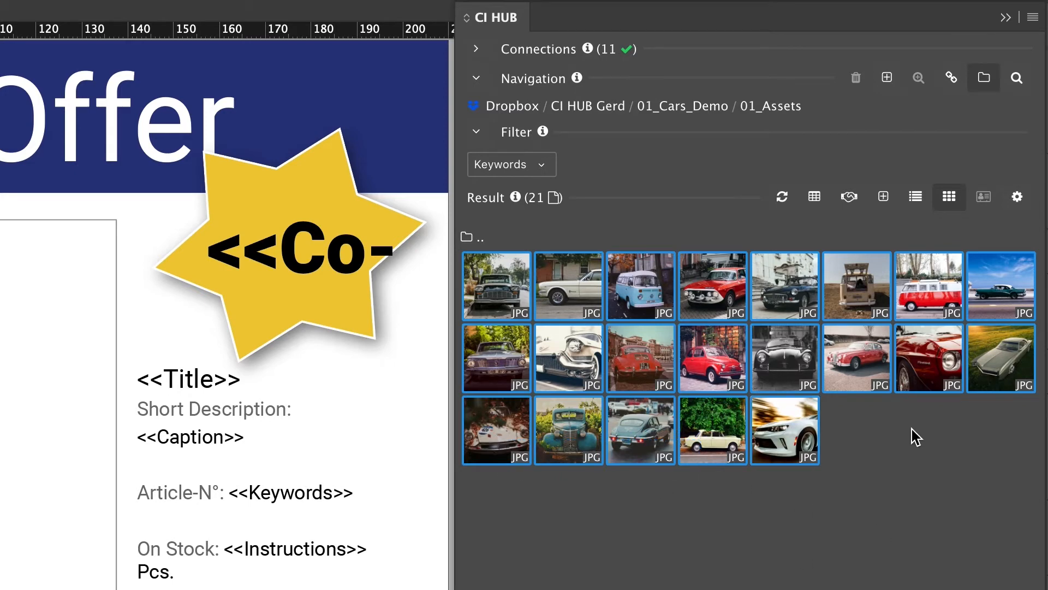
Step: Run a CSV export of the 21 selected images with Download files turned off
left_click(815, 198)
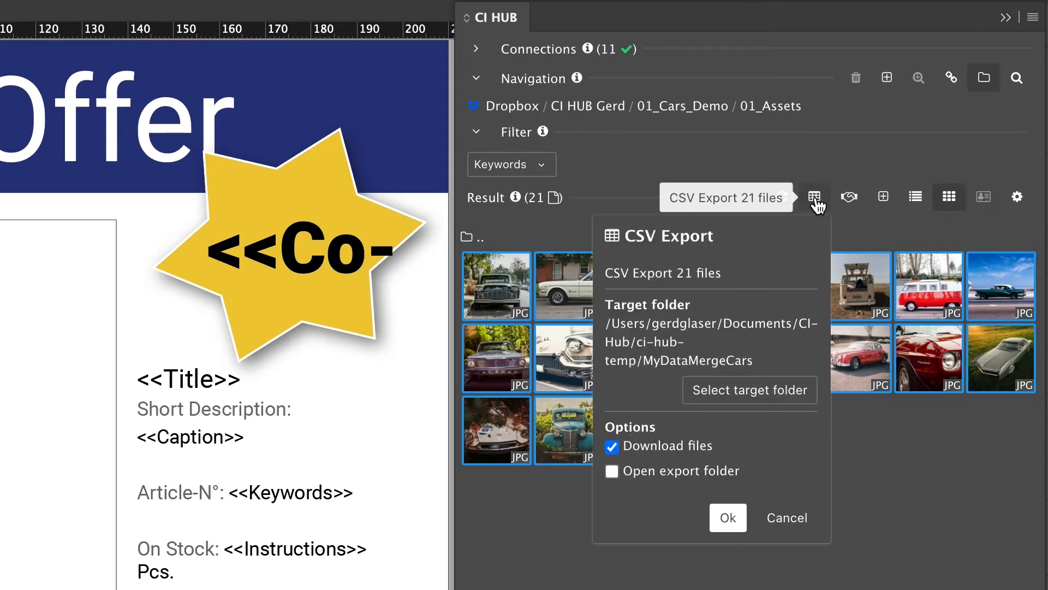
left_click(689, 458)
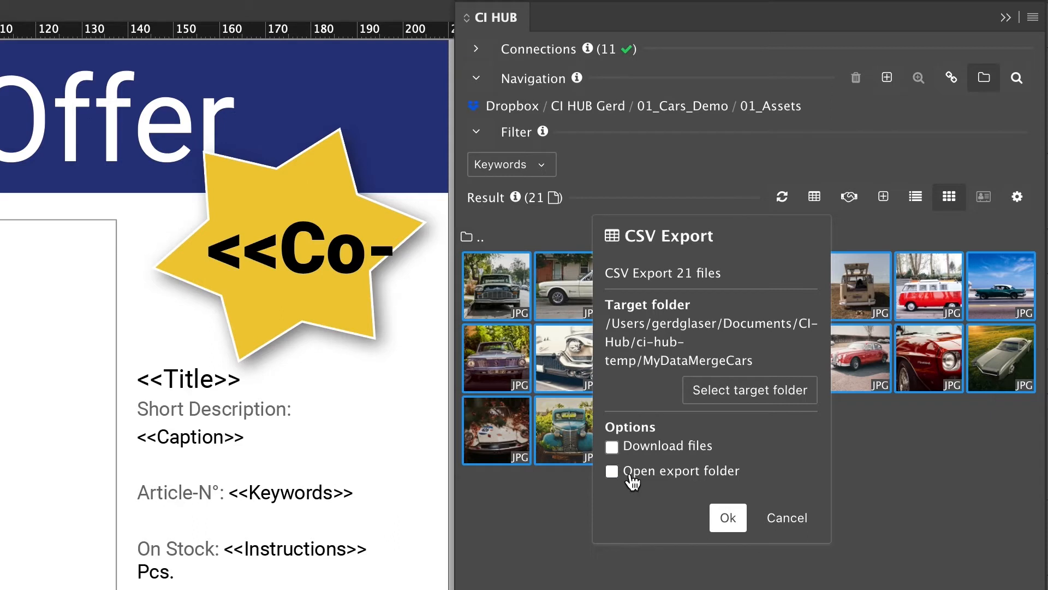
left_click(679, 482)
left_click(677, 480)
left_click(670, 459)
left_click(670, 458)
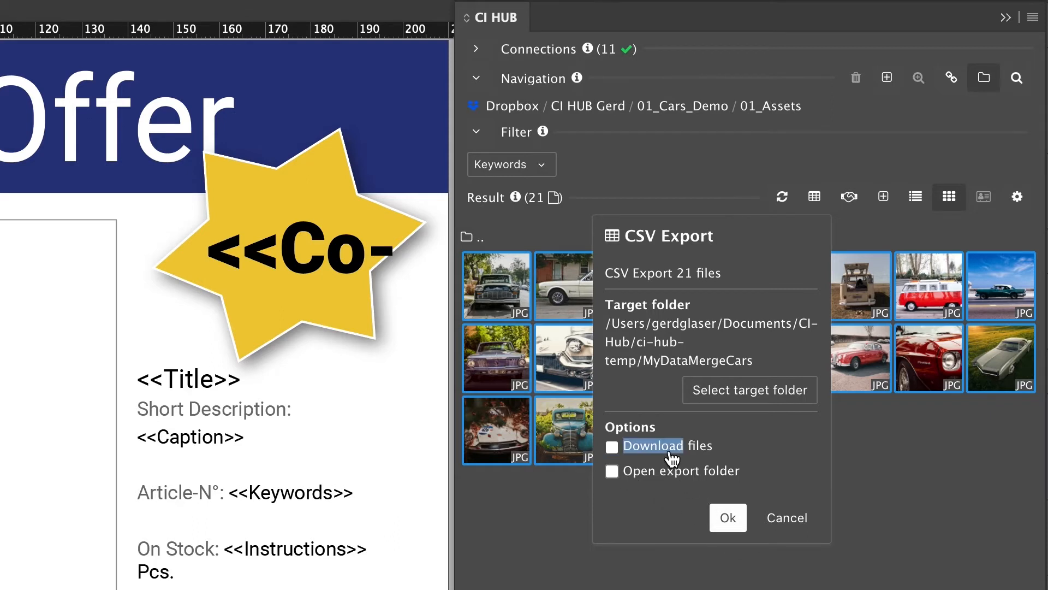
left_click(719, 518)
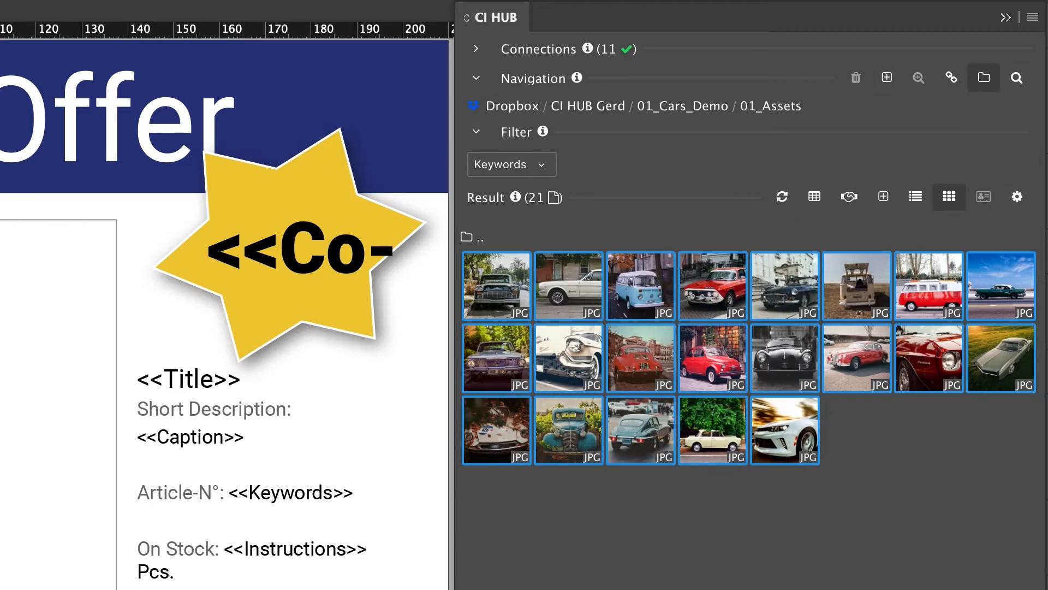
Step: Reset CI HUB thumbnails to large, deselect the car images, and show the Data Merge panel
left_click(1017, 196)
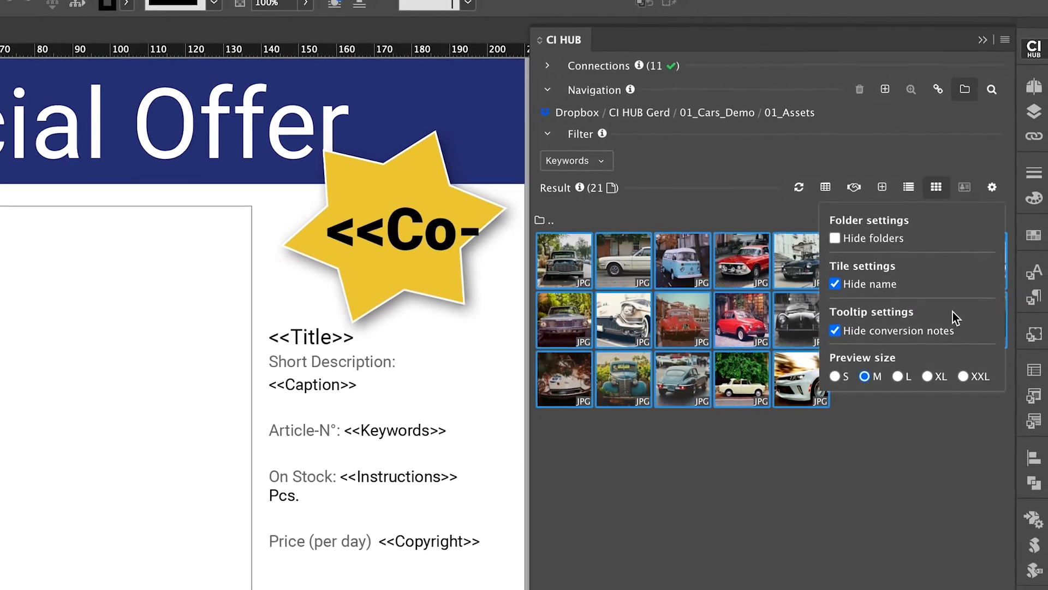
left_click(897, 376)
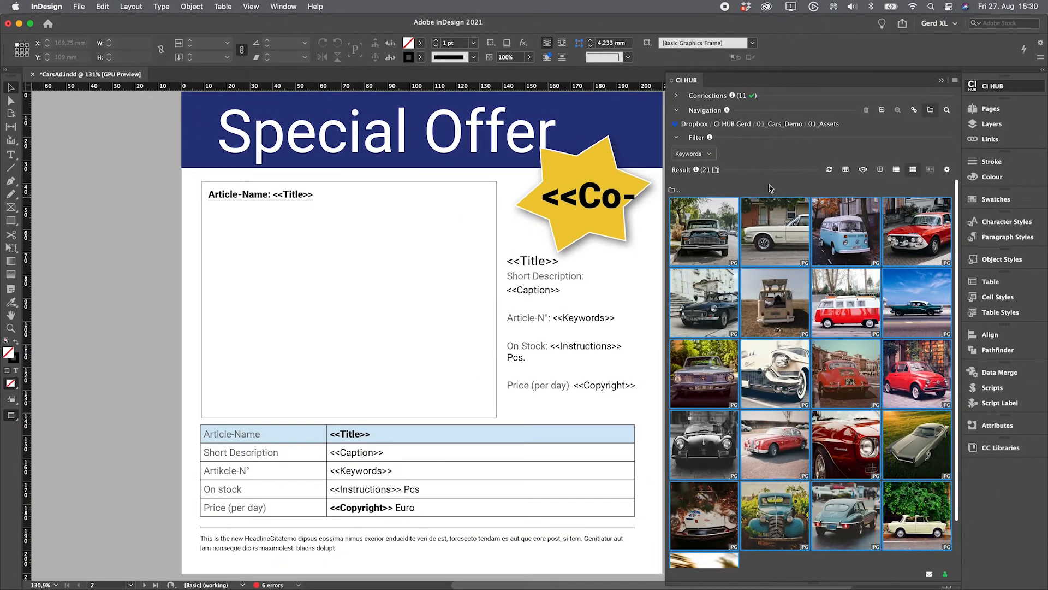
left_click(681, 192)
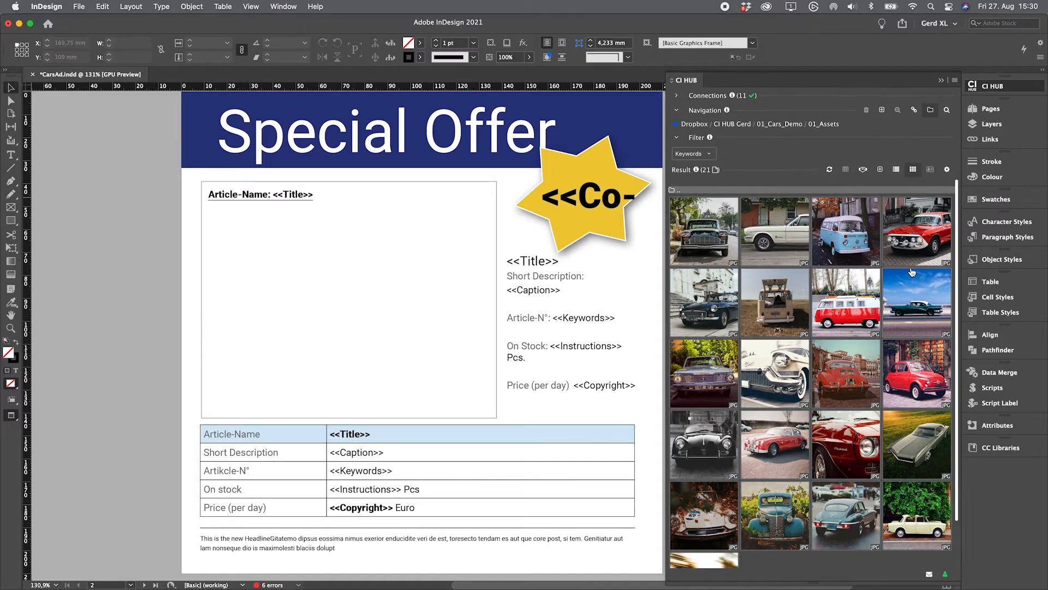
left_click(1000, 374)
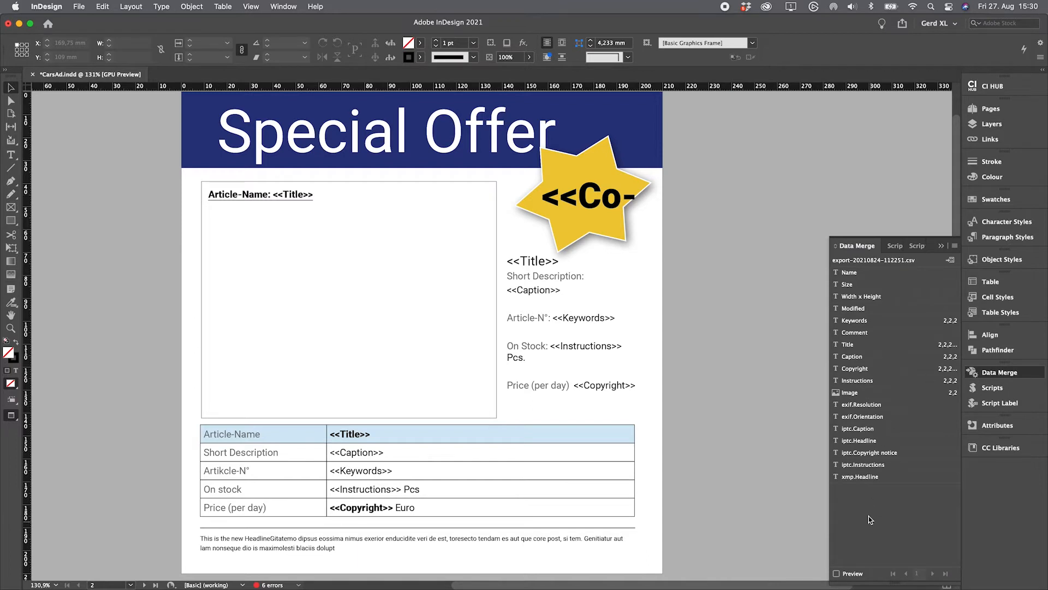
Step: Preview the merge at record 4, step back to record 1, then jump to the last record
left_click(836, 573)
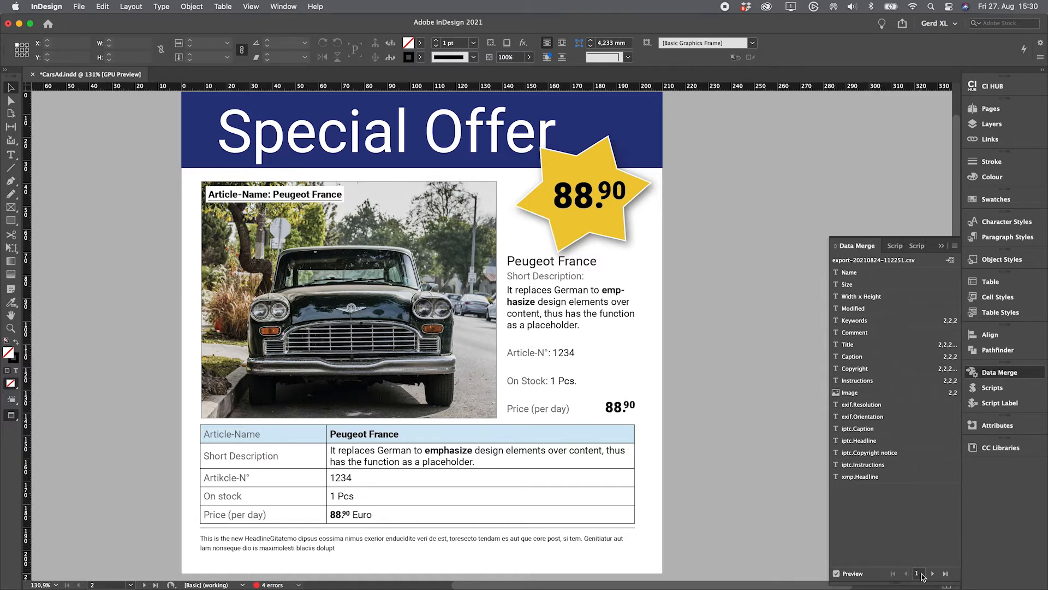
double_click(920, 575)
type("4")
key("Return")
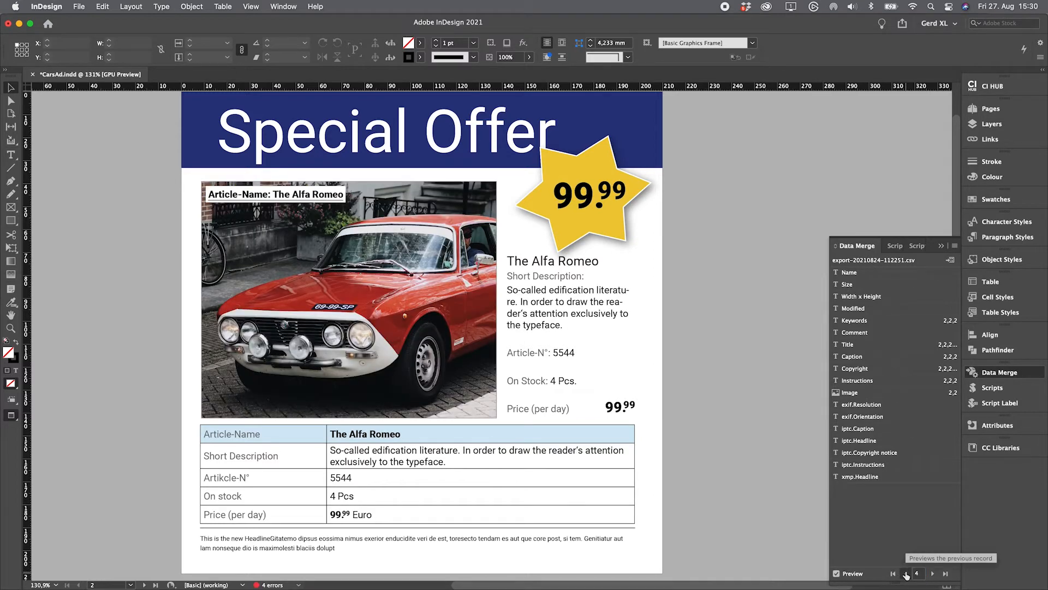
left_click(906, 573)
left_click(906, 573)
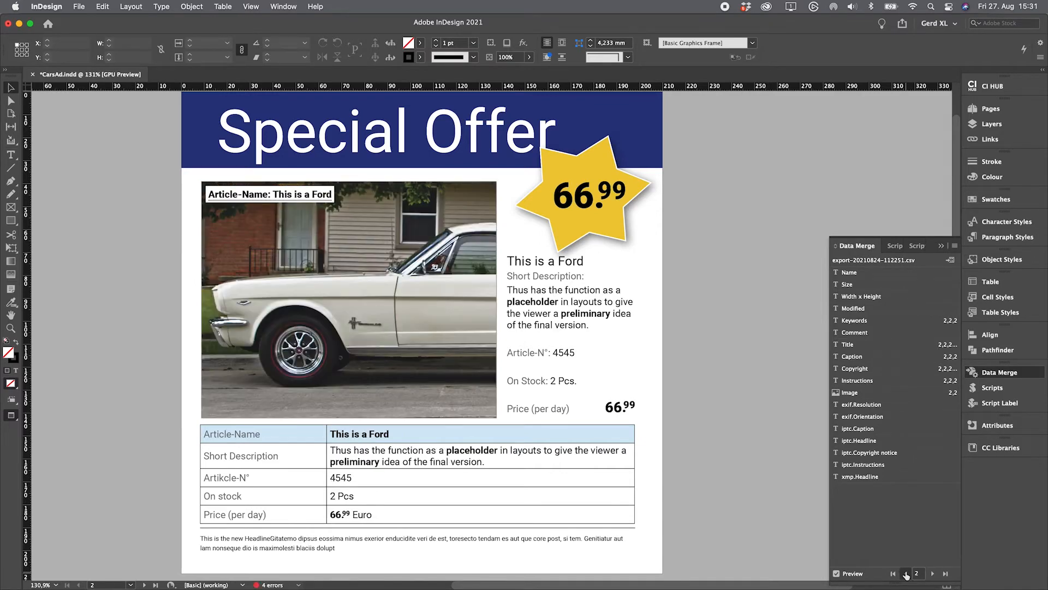
left_click(907, 573)
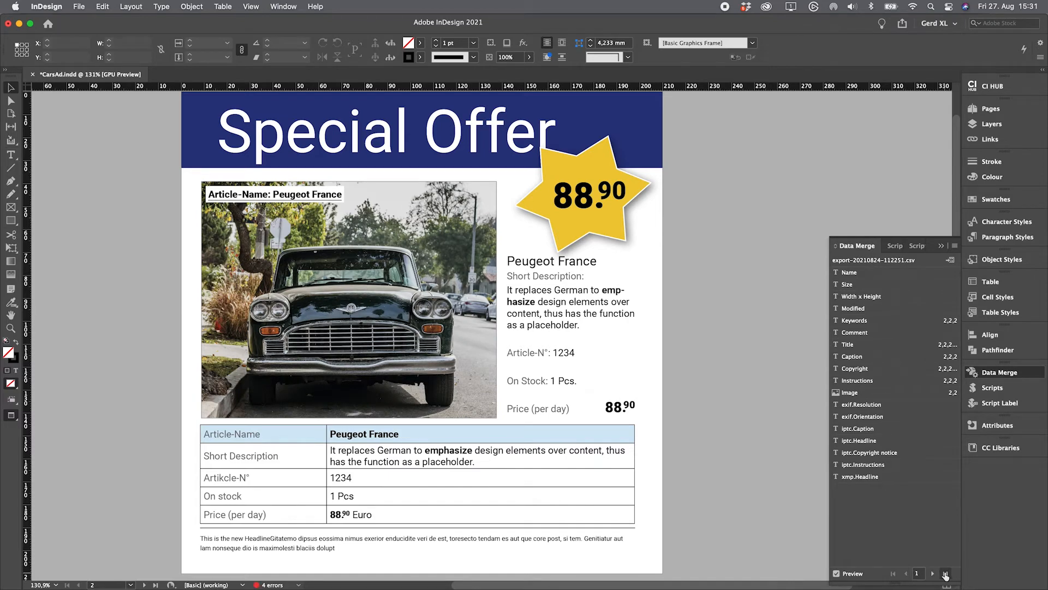
left_click(944, 573)
left_click(130, 585)
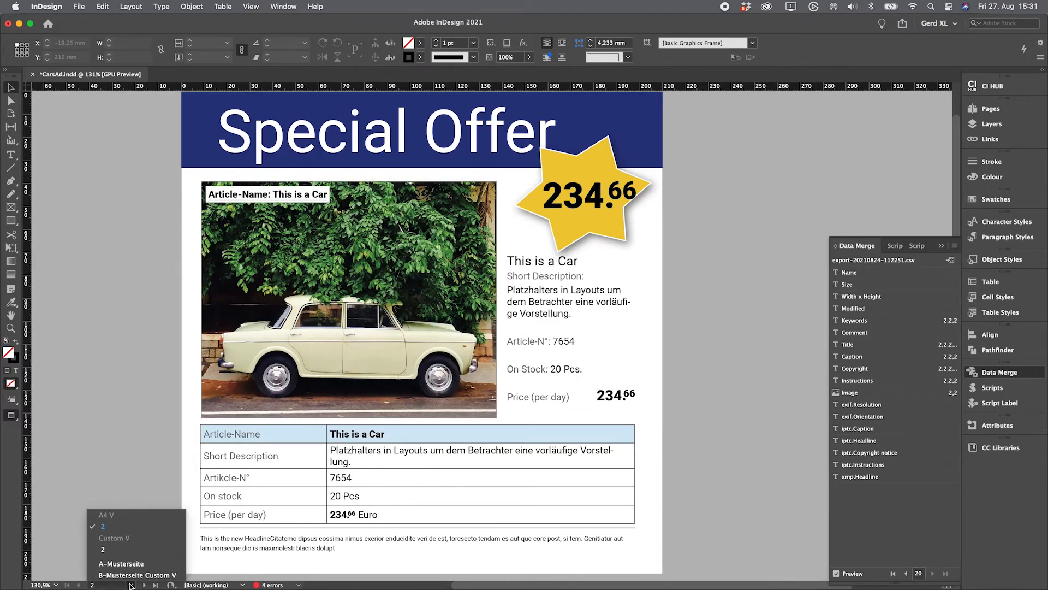
Step: View page 2 of the Custom V layout at record 1, then return to the A4 V layout
left_click(124, 551)
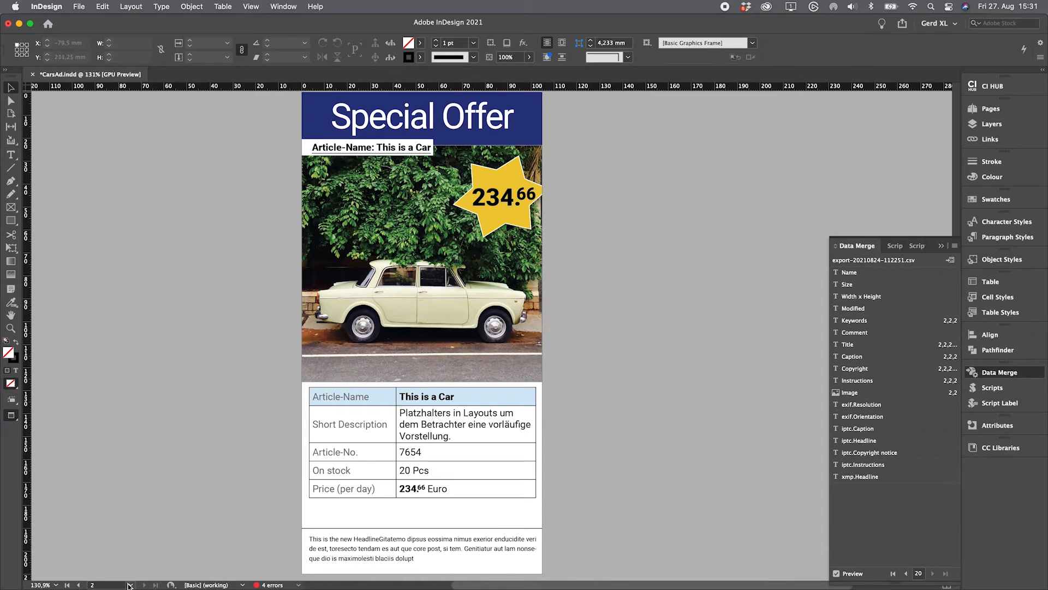
left_click(893, 573)
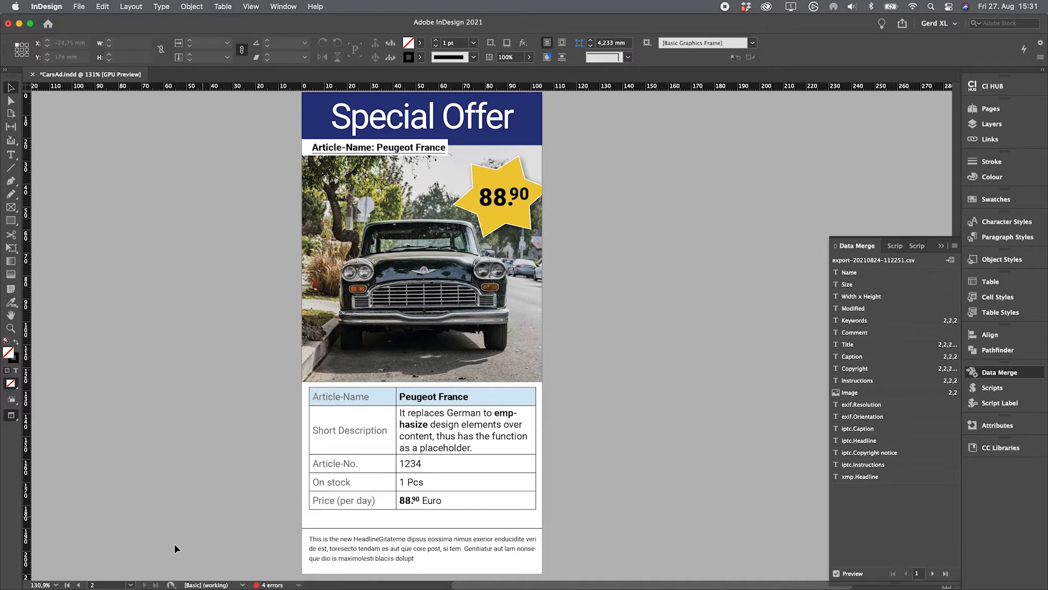
left_click(130, 585)
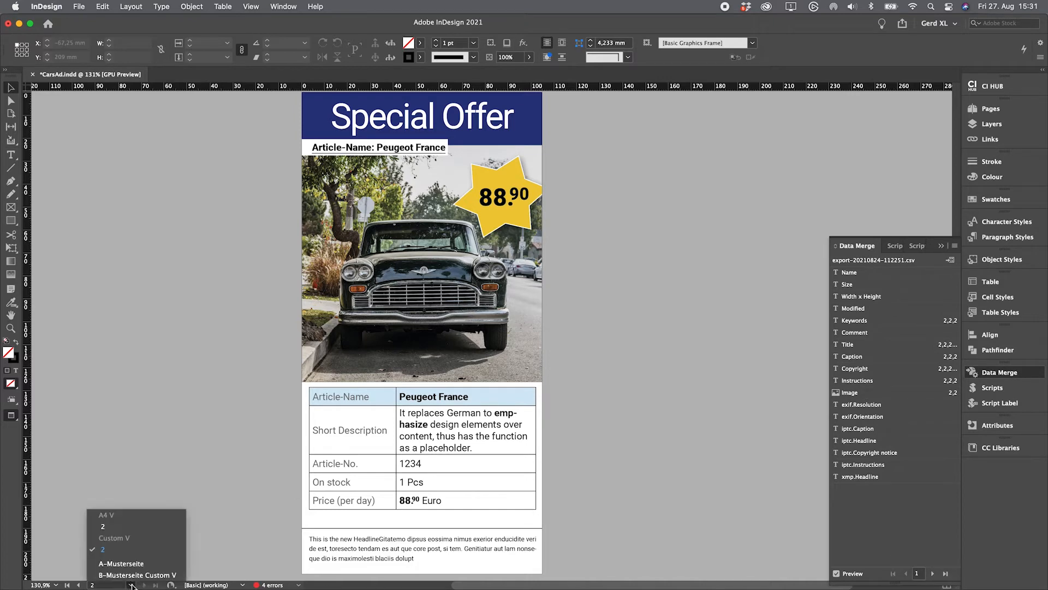
left_click(127, 531)
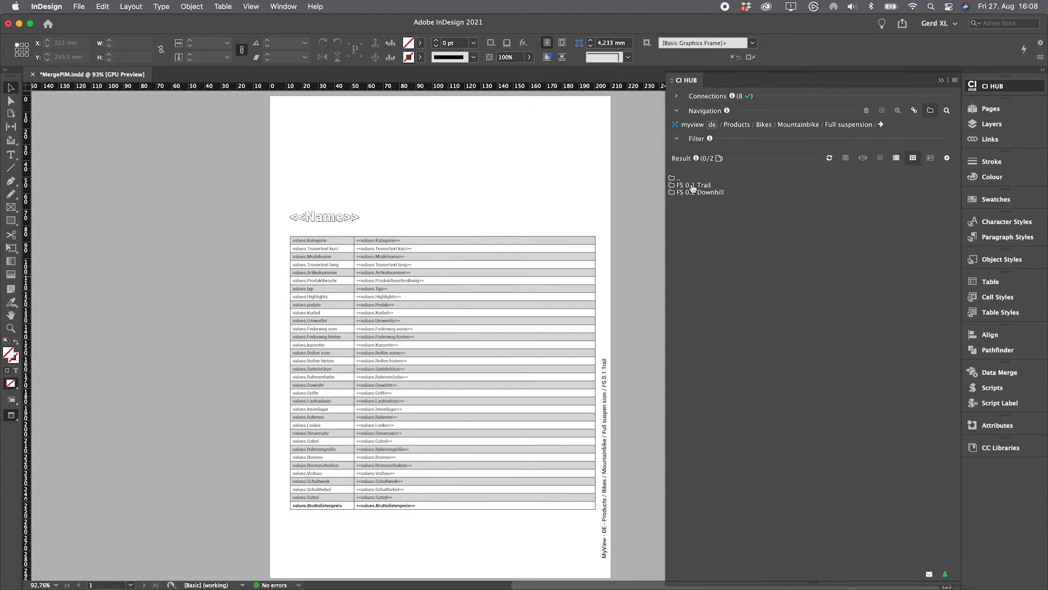
Step: Open the FS 0.1 Trail folder and review details of the FS 0.1 10.0, 8.0 and 9.0 bikes
double_click(691, 186)
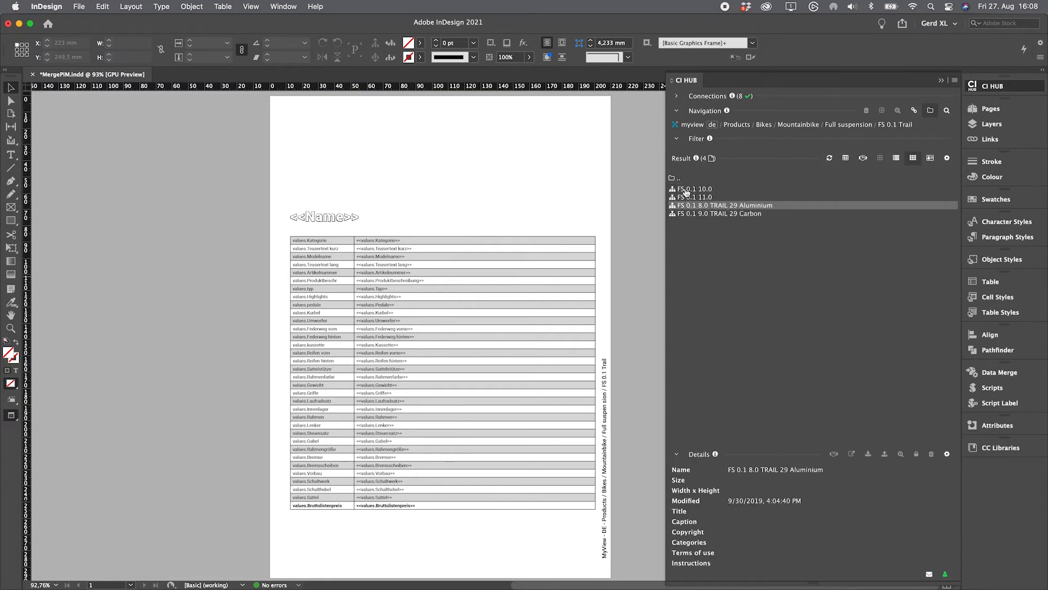
left_click(683, 189)
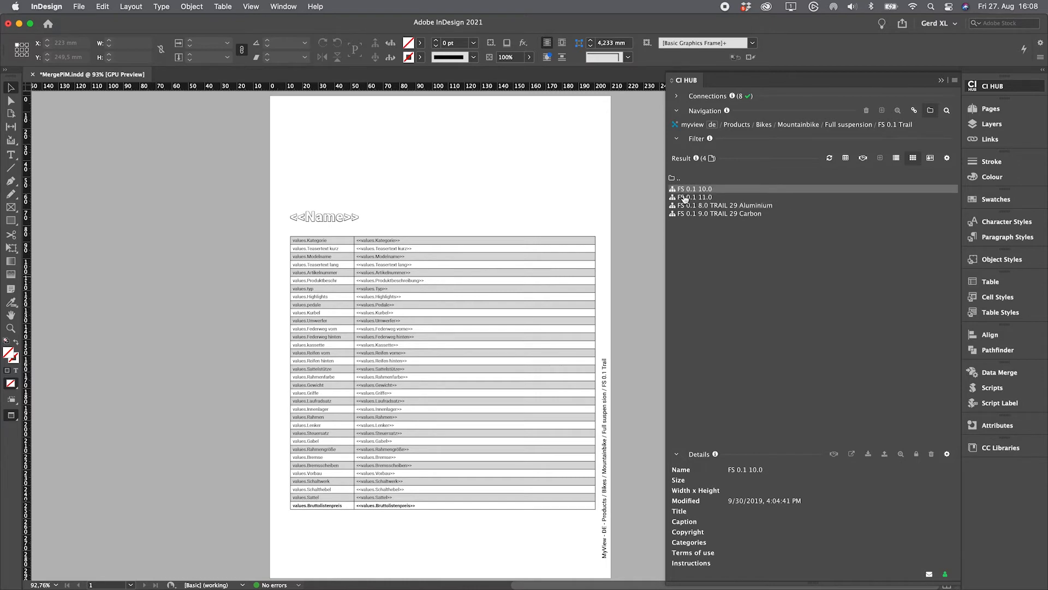
double_click(690, 207)
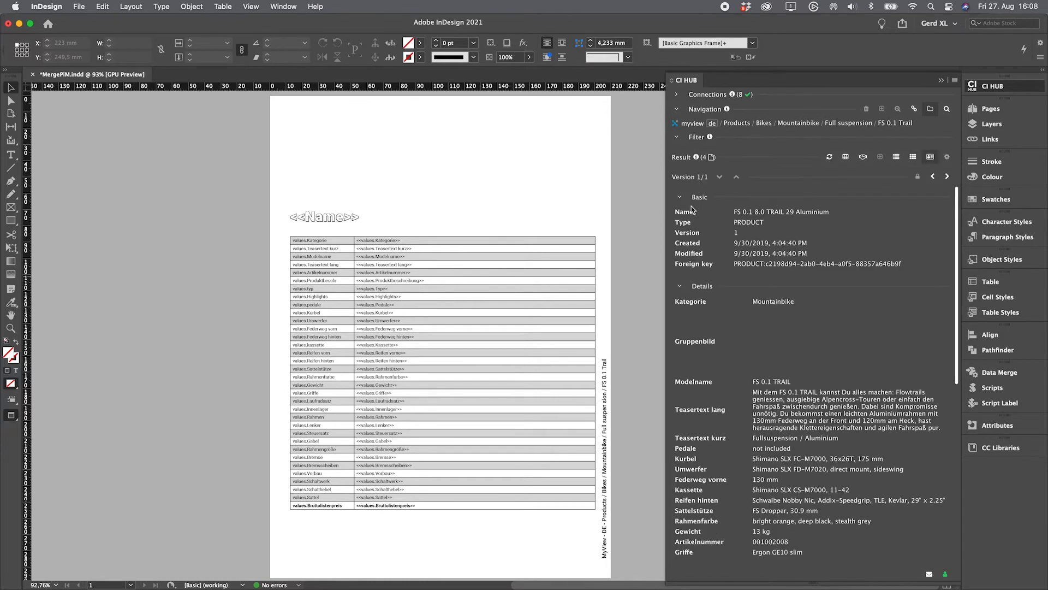
scroll(859, 382, "down", 5)
scroll(859, 382, "up", 5)
scroll(859, 383, "down", 10)
scroll(860, 256, "up", 10)
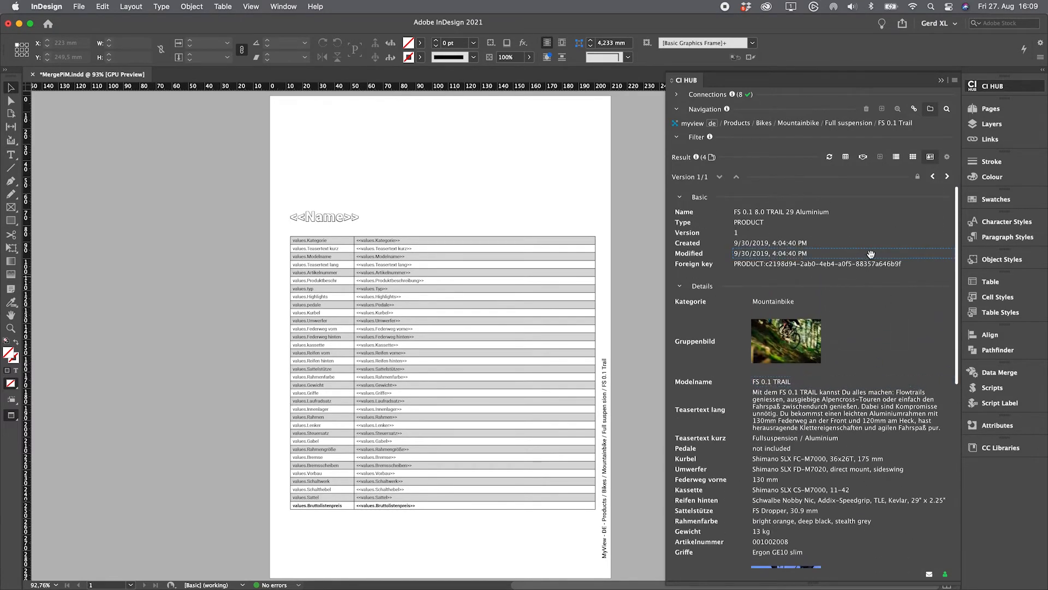
left_click(913, 157)
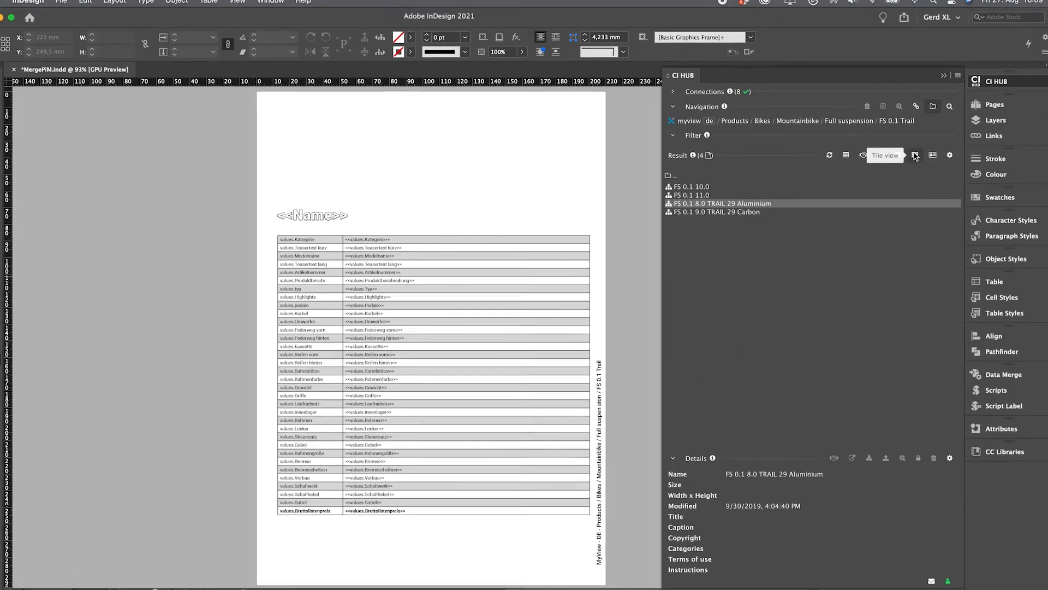
double_click(752, 214)
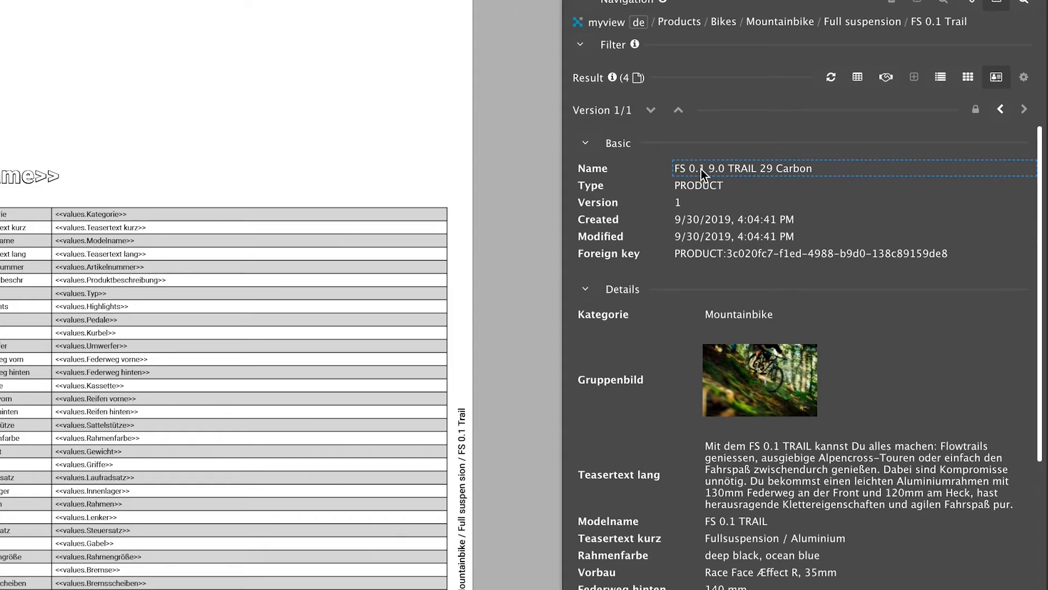
Step: Switch content language to English and back to German, then list and select all four products
left_click(648, 38)
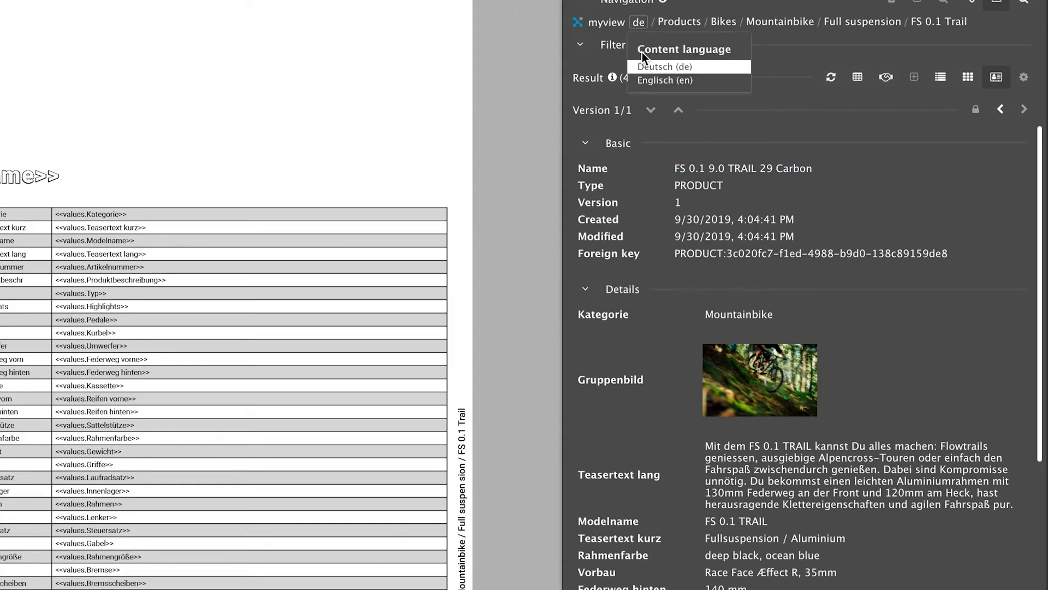
left_click(643, 81)
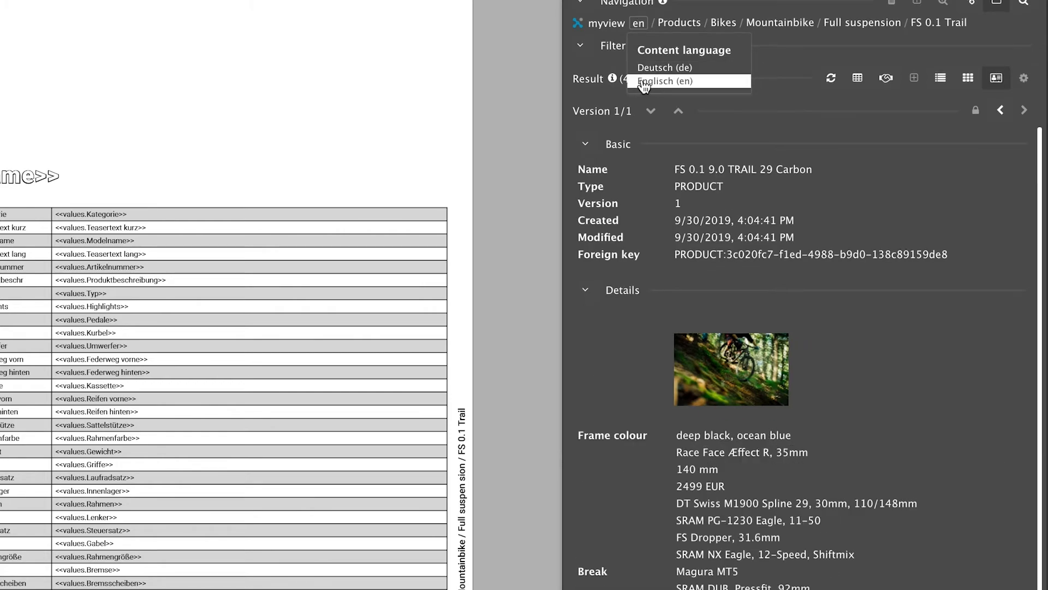
left_click(651, 68)
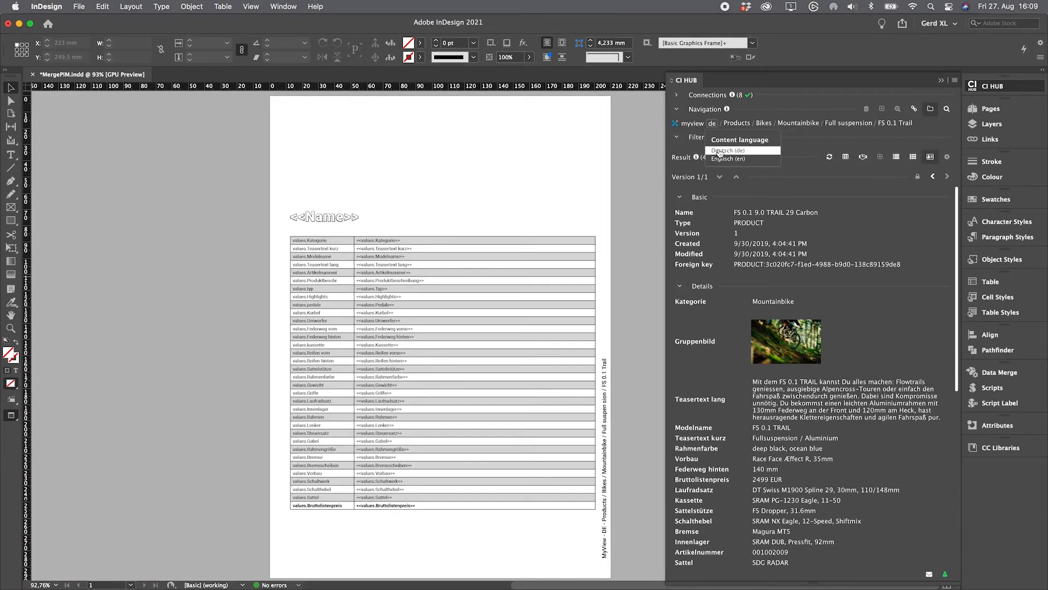
left_click(678, 110)
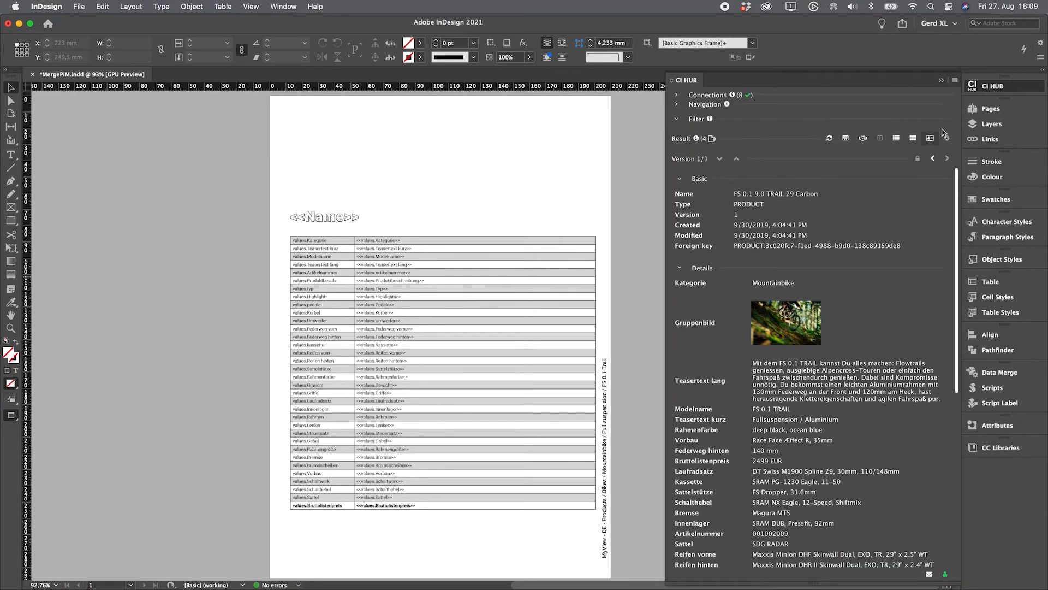
left_click(911, 141)
left_click_drag(686, 213, 732, 170)
left_click(679, 213)
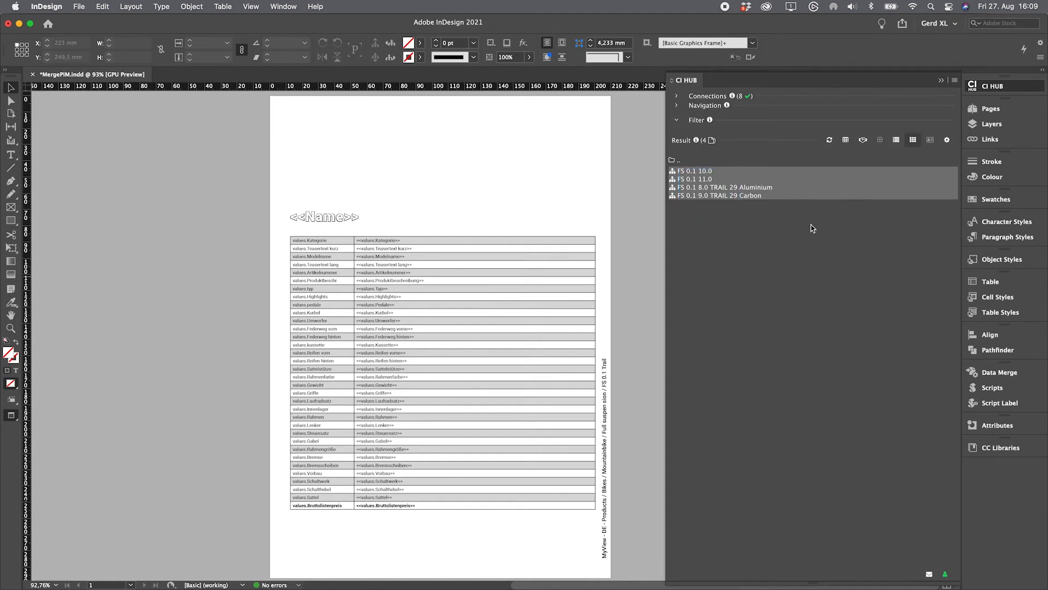
Step: Export the four FS 0.1 Trail products to CSV without downloading files, then show their Data Merge fields
left_click(845, 141)
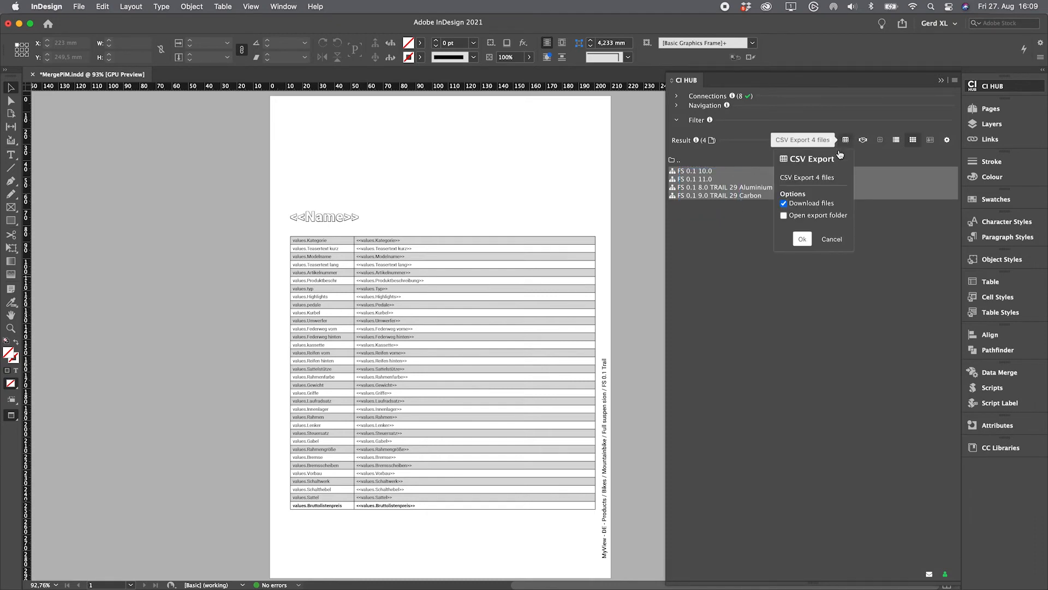
left_click(811, 217)
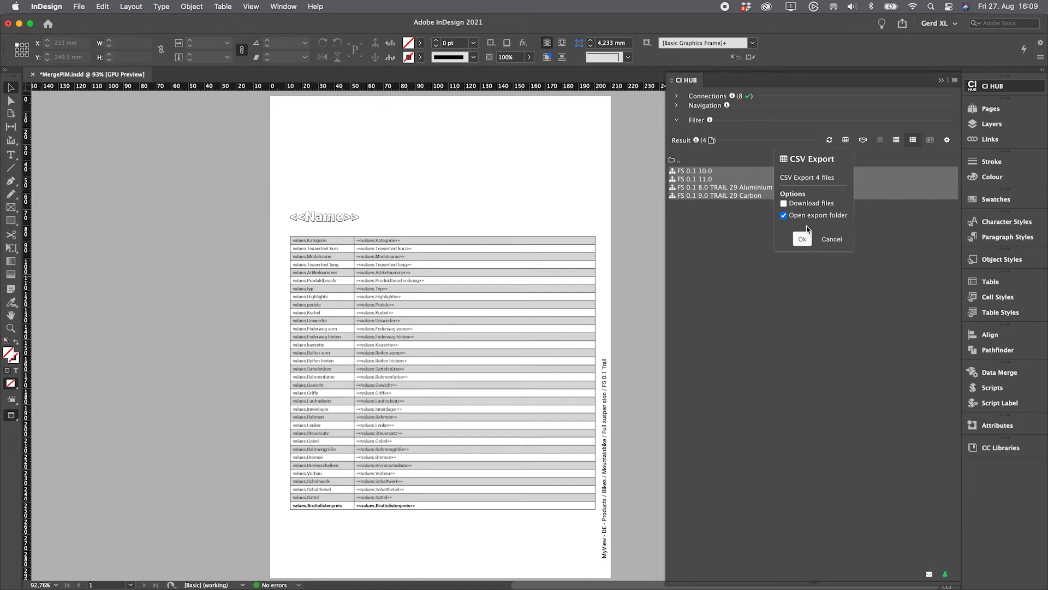
left_click(805, 218)
left_click(803, 240)
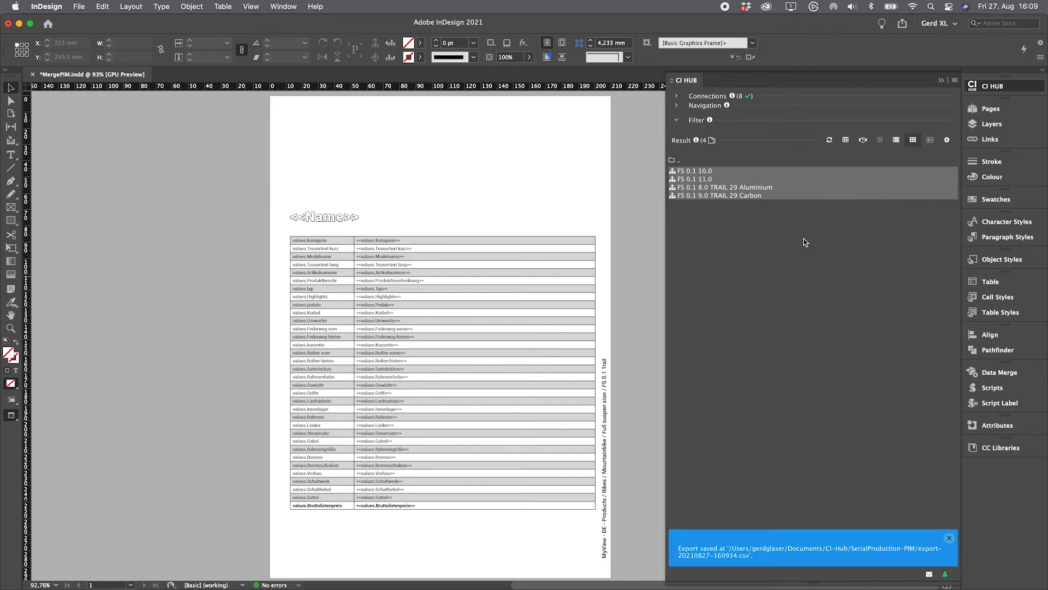
left_click(949, 540)
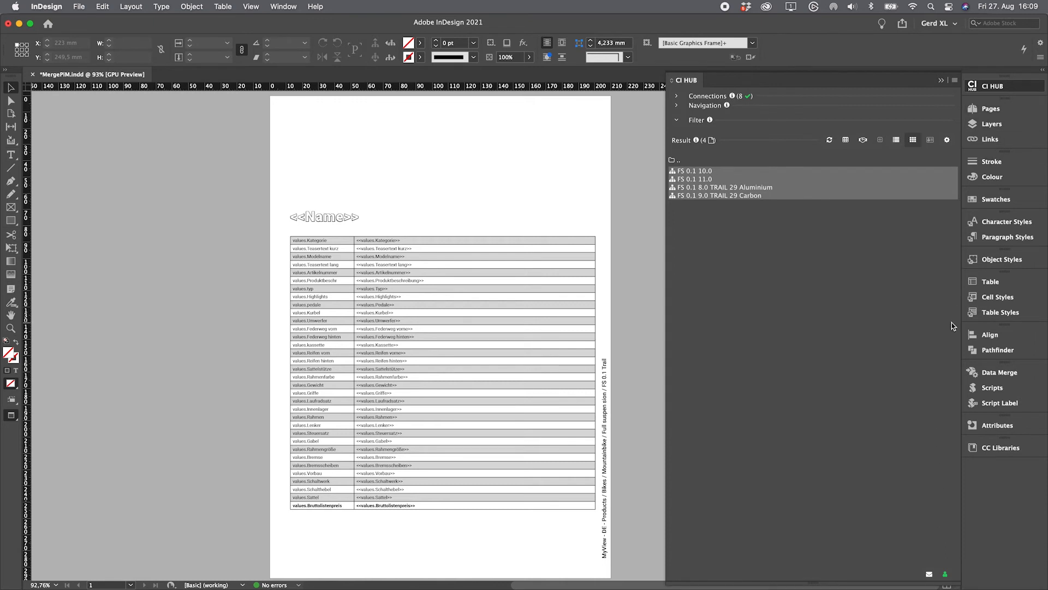
left_click(989, 378)
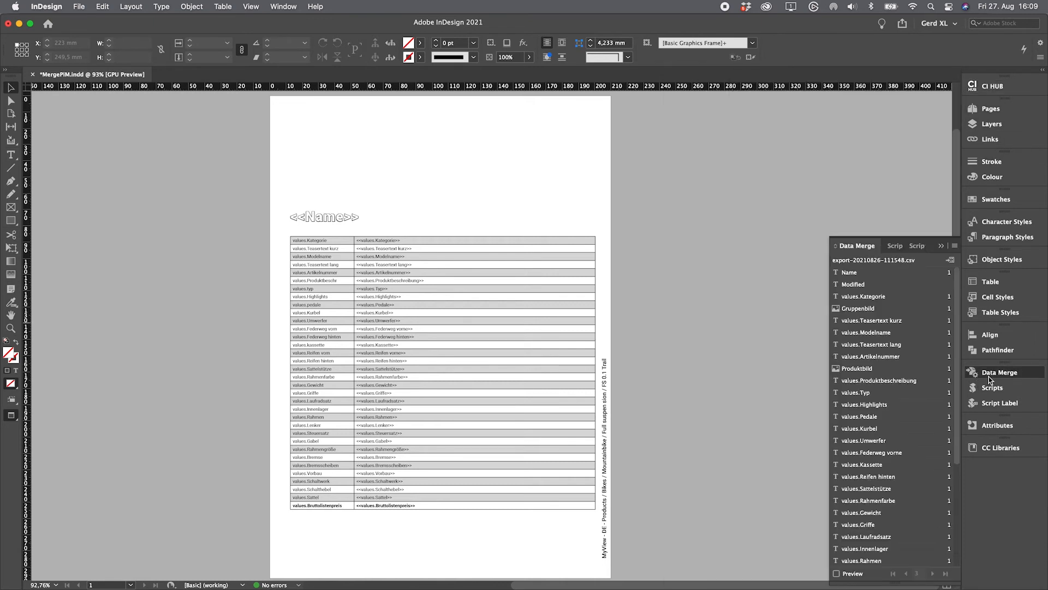
Step: Turn on merge preview and step between records, ending on FS 0.1 8.0 TRAIL 29 Aluminium at 1499 EUR
left_click(837, 574)
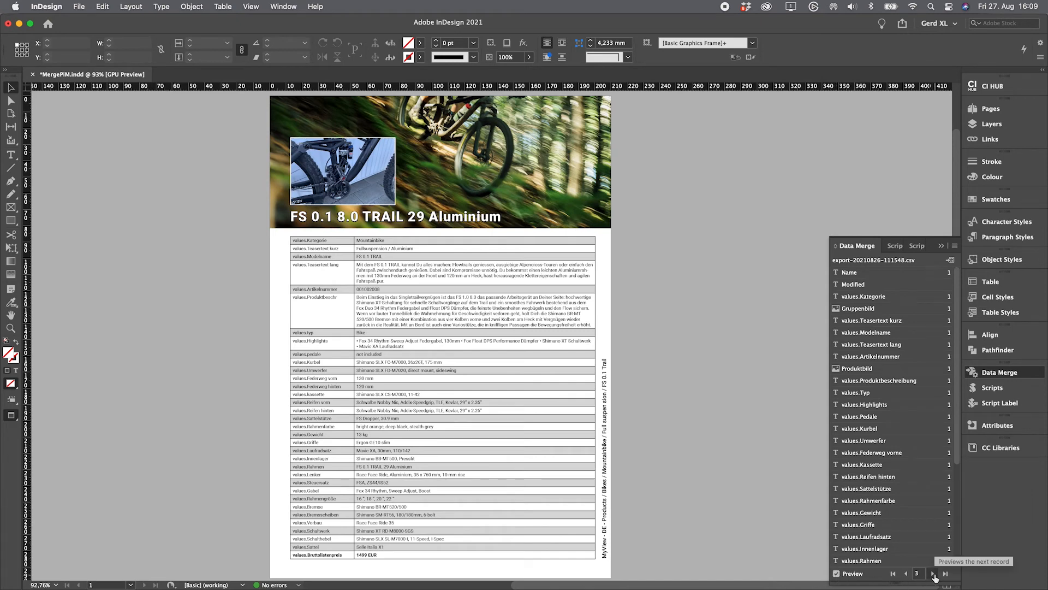
left_click(934, 575)
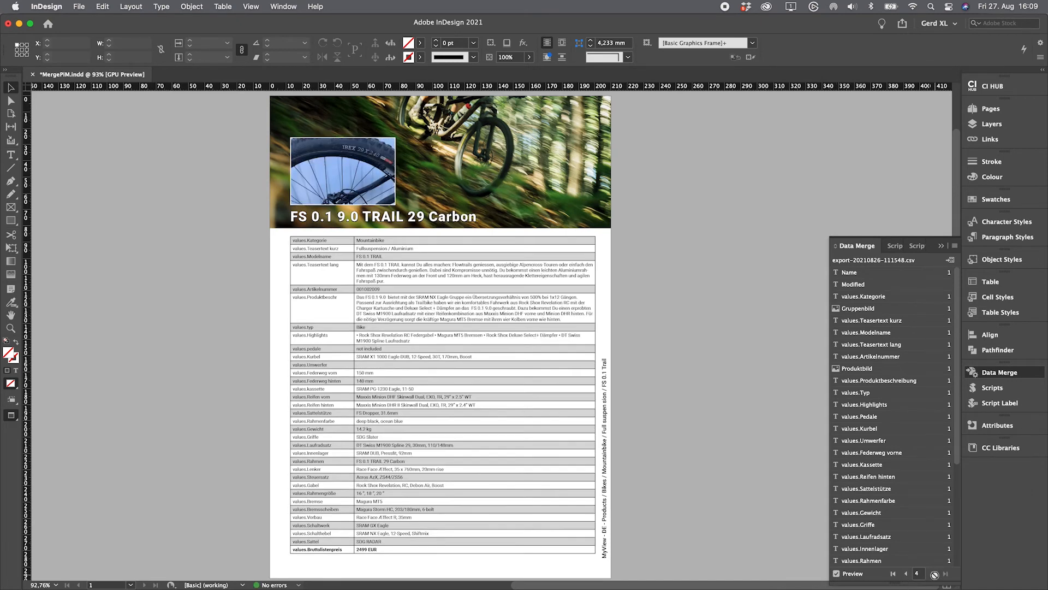
left_click(906, 576)
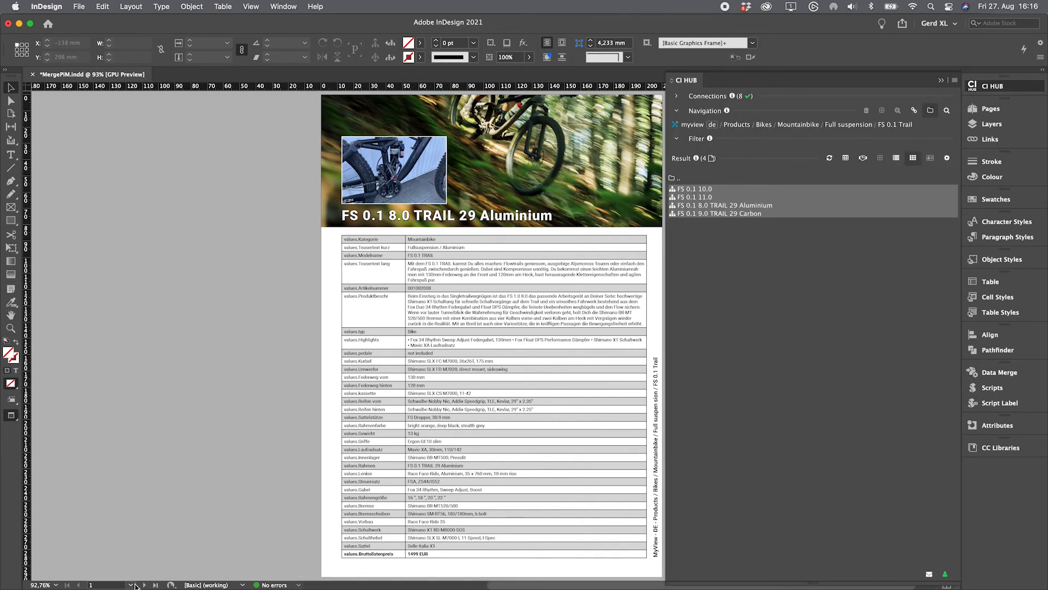
Step: Go to page 2 and switch the CI HUB source to the Dropbox text folder
left_click(131, 585)
left_click(120, 567)
left_click(693, 127)
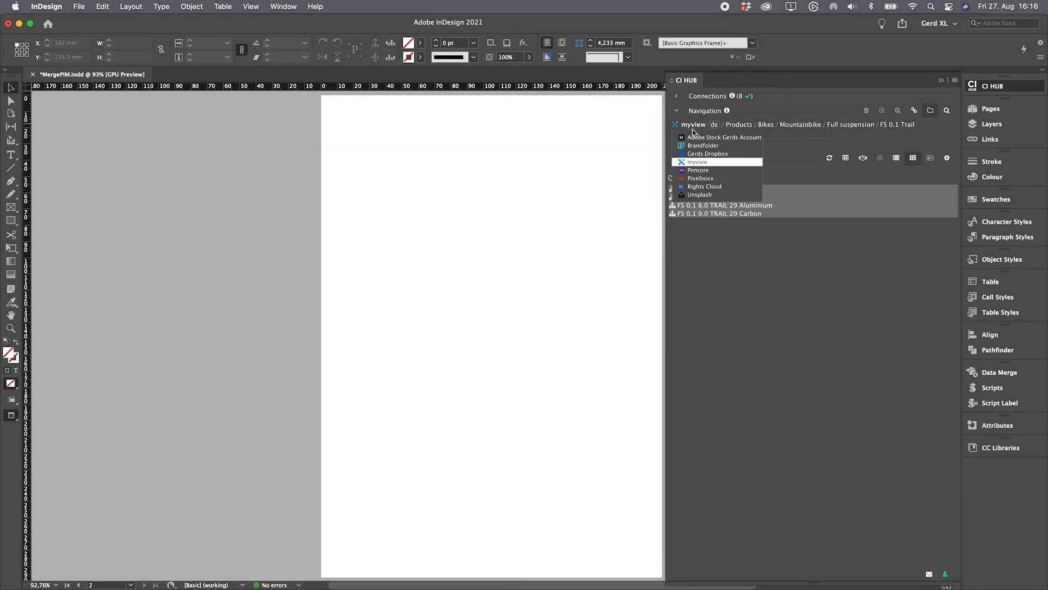
left_click(699, 154)
Step: Trial-place Plaintext.txt and RichText.rtf on page 2, then remove both frames
left_click_drag(714, 236, 478, 188)
left_click_drag(352, 131, 460, 346)
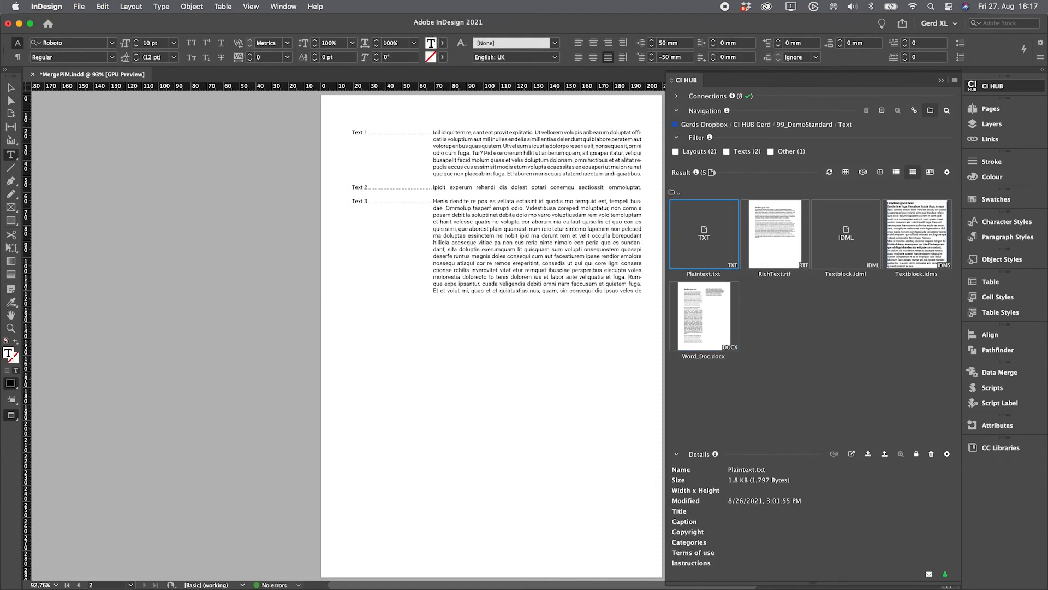
key("Escape")
key("Delete")
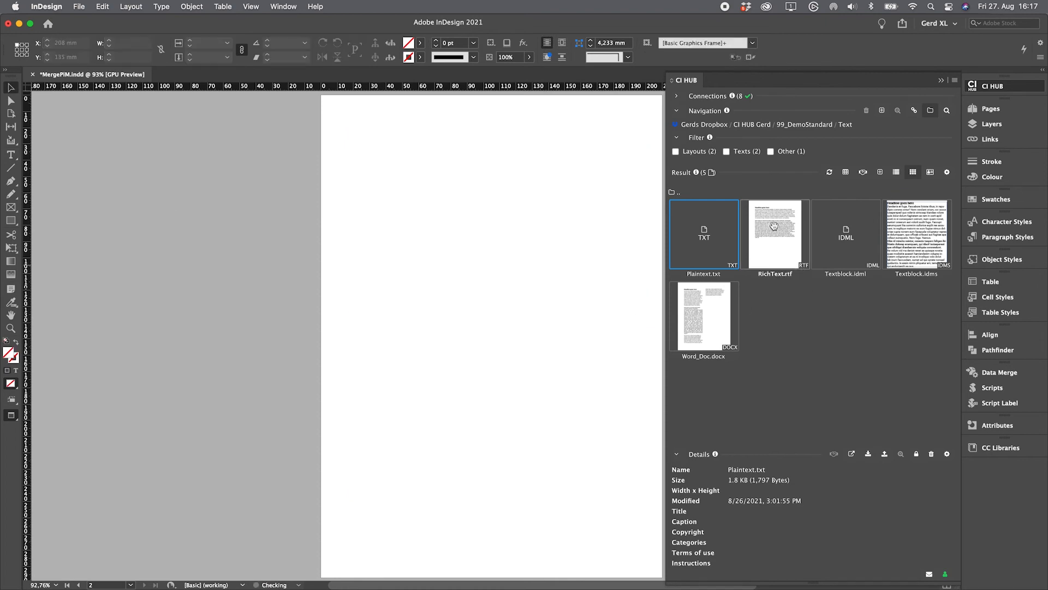
left_click_drag(774, 226, 541, 210)
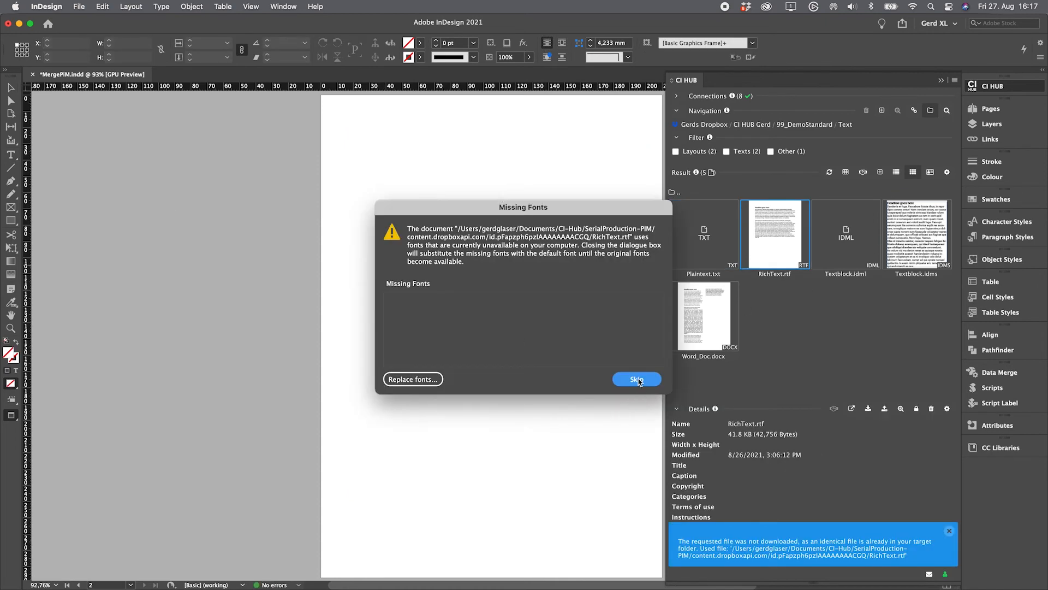
left_click(638, 378)
left_click_drag(342, 121, 642, 476)
key("Escape")
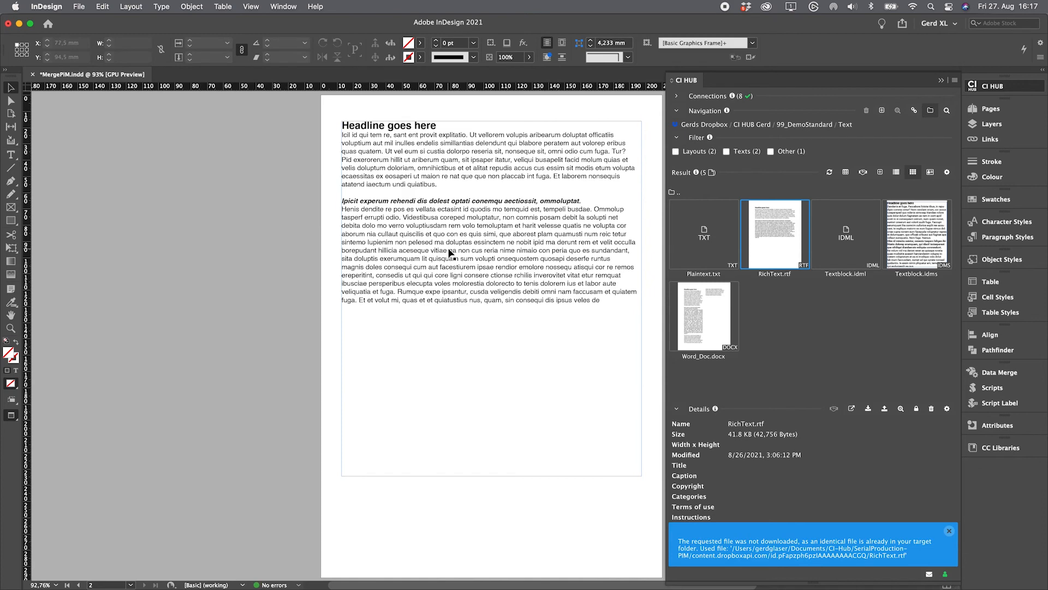
key("super+z")
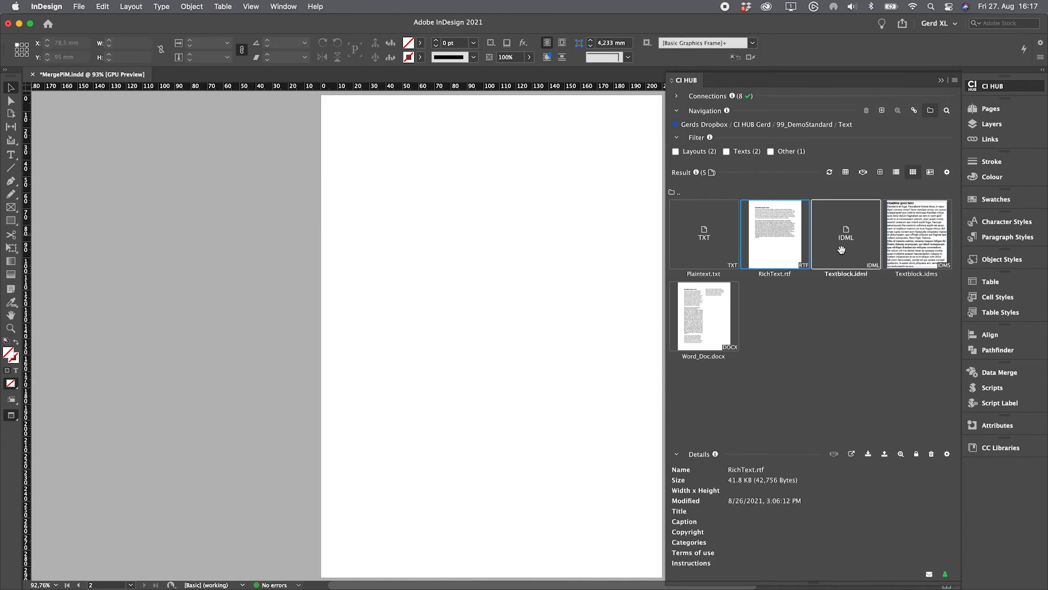
Step: Open and close Textblock.idml without saving, then trial-place and delete the Textblock.idms snippet
double_click(856, 236)
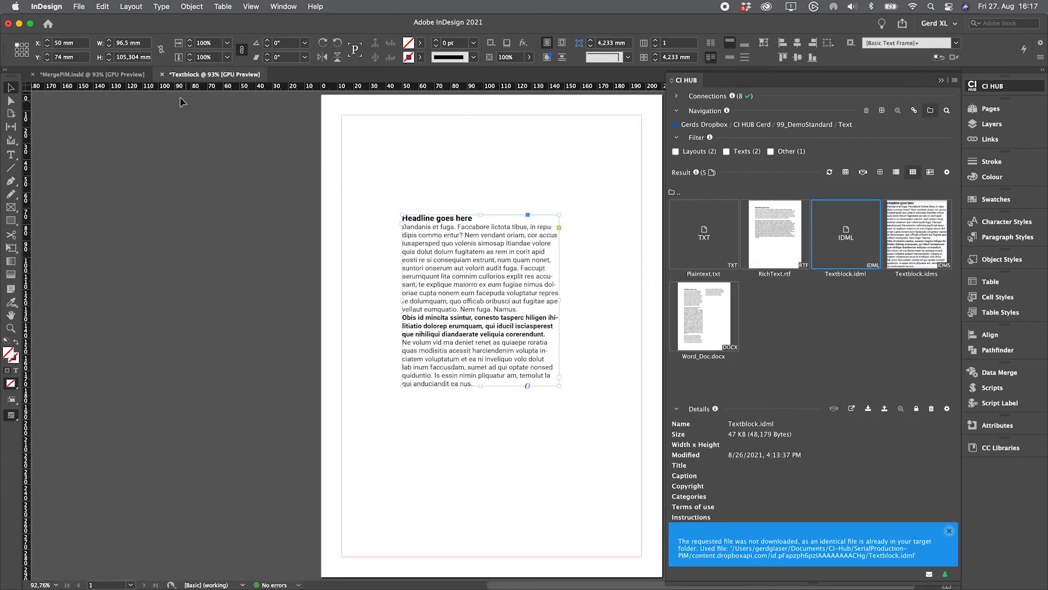
left_click(162, 74)
left_click(528, 323)
left_click_drag(915, 239, 551, 374)
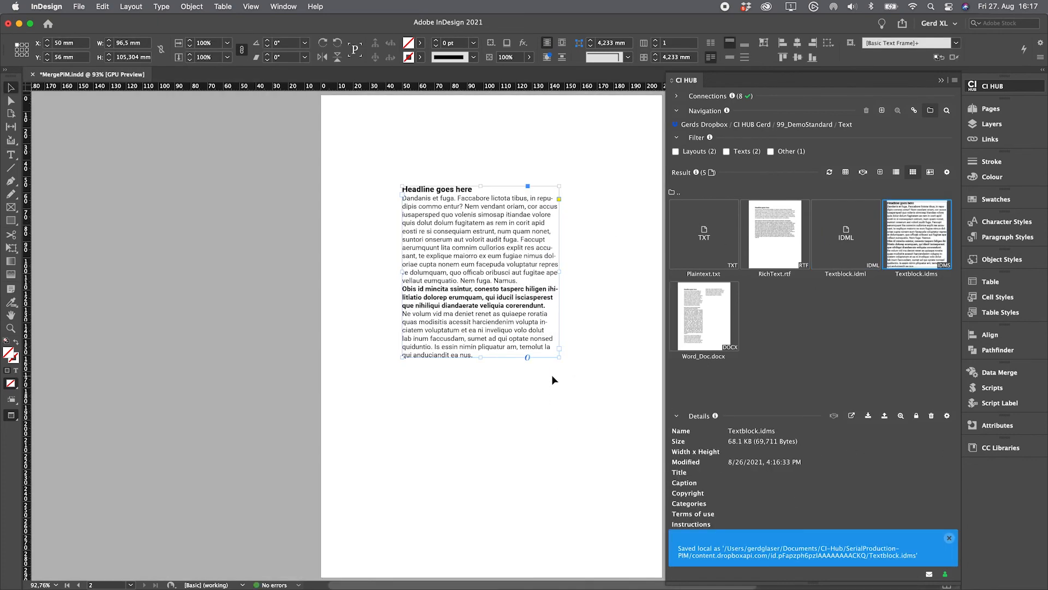
left_click(568, 381)
left_click(492, 285)
key("Delete")
Step: Place Word_Doc.docx as formatted text in a frame on page 2
left_click_drag(701, 321, 598, 312)
left_click(627, 398)
left_click_drag(345, 119, 637, 543)
left_click(637, 552)
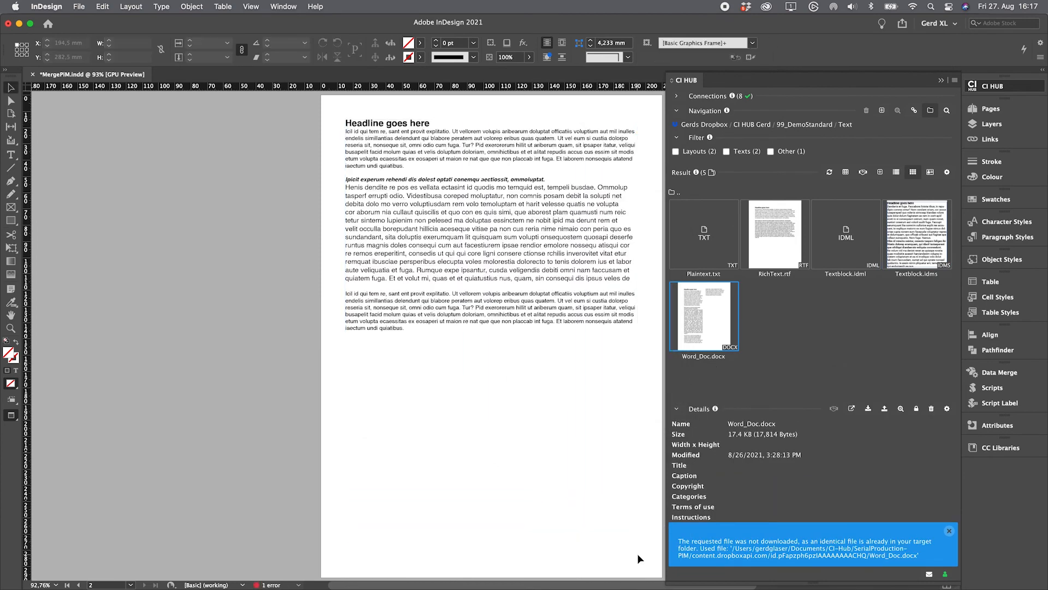